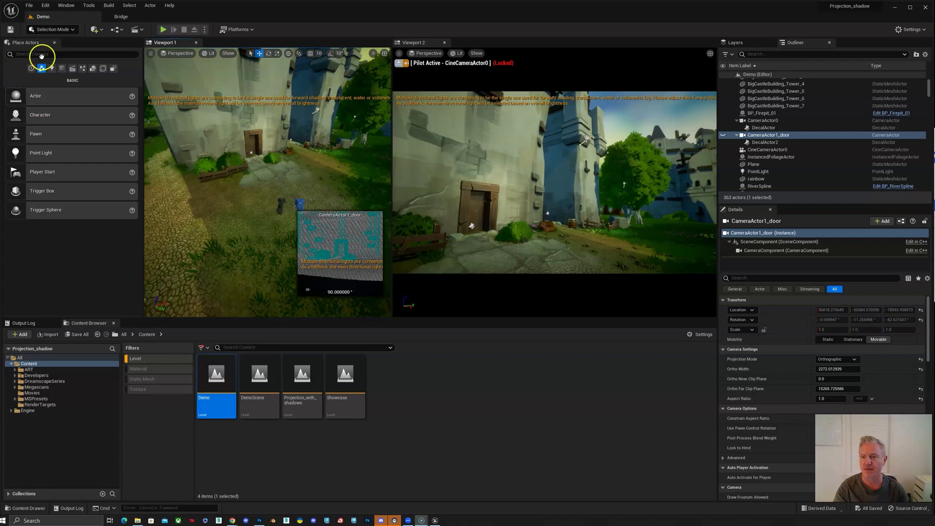
Filter Place Actors by 'cam', then select CineCameraActor0 and CameraActor0 in the viewport.
click(44, 55)
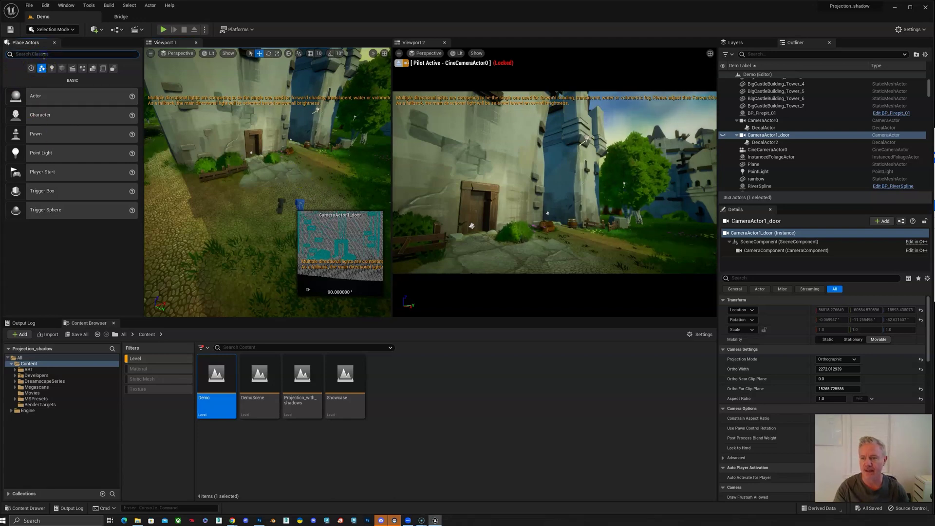
text(cam)
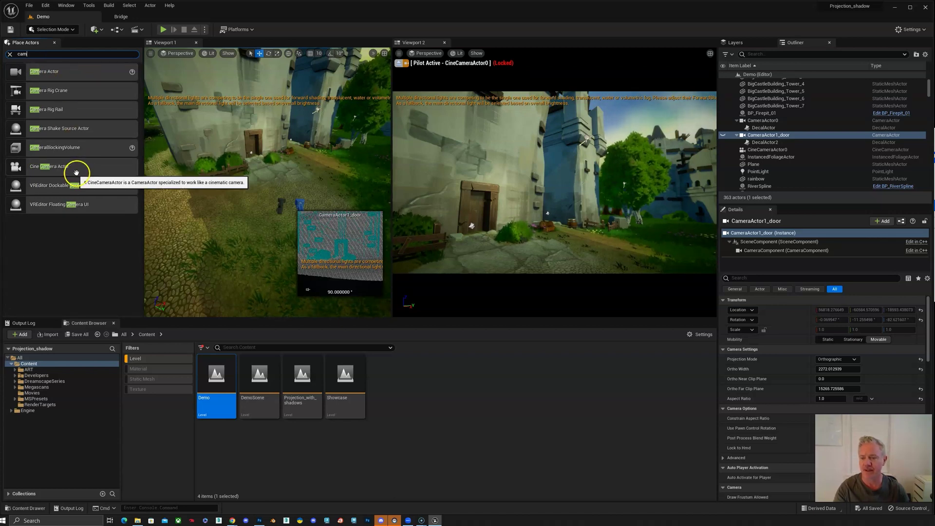
click(280, 205)
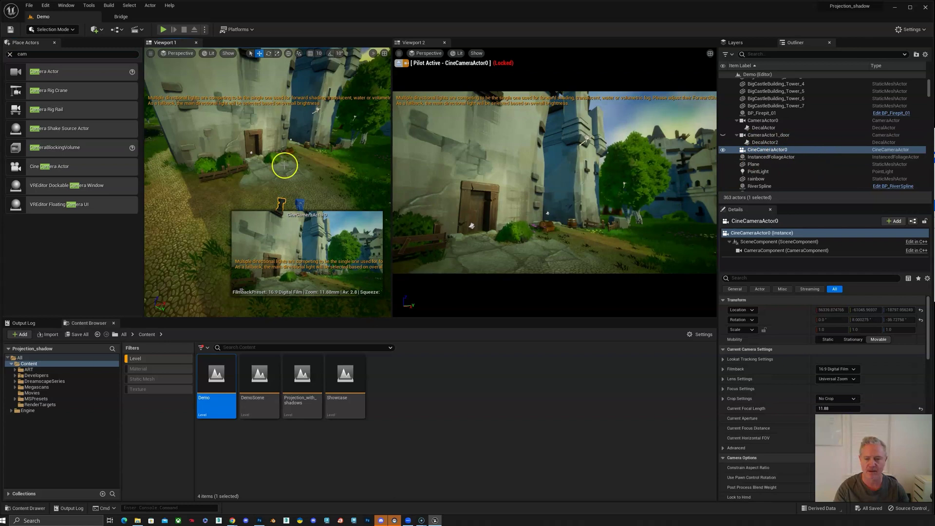
click(301, 207)
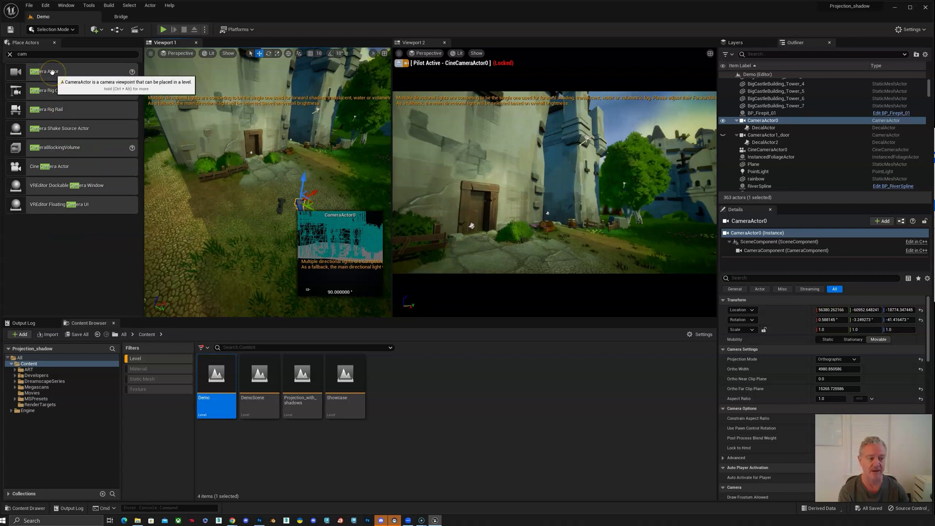
Drop a Camera Actor into the castle scene, tilt the view down, and select CineCameraActor0.
drag(52, 72, 246, 153)
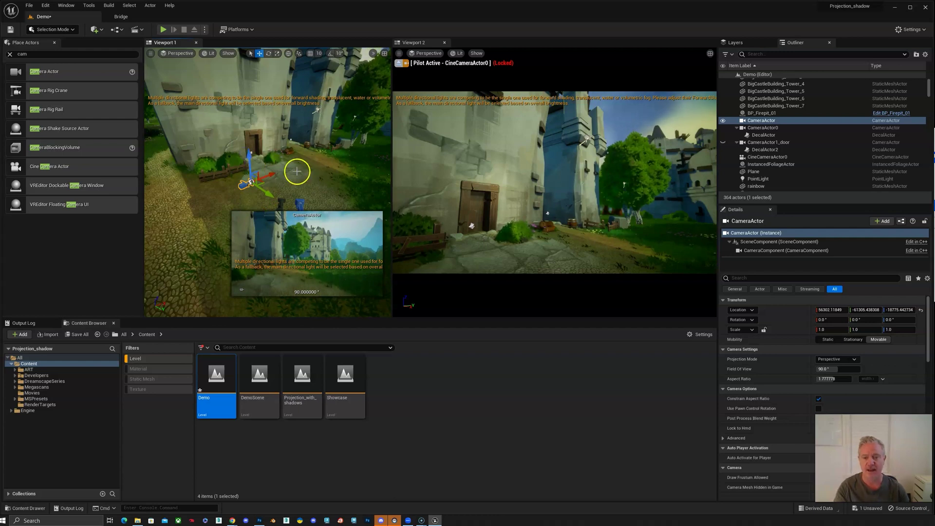
mouse_move(297, 162)
right_down()
mouse_move(297, 175)
mouse_move(304, 159)
right_up()
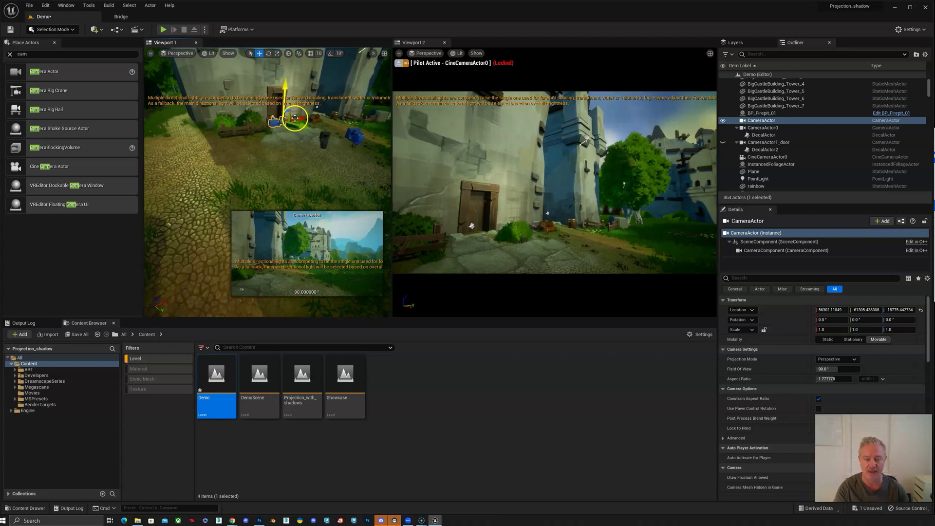
click(324, 139)
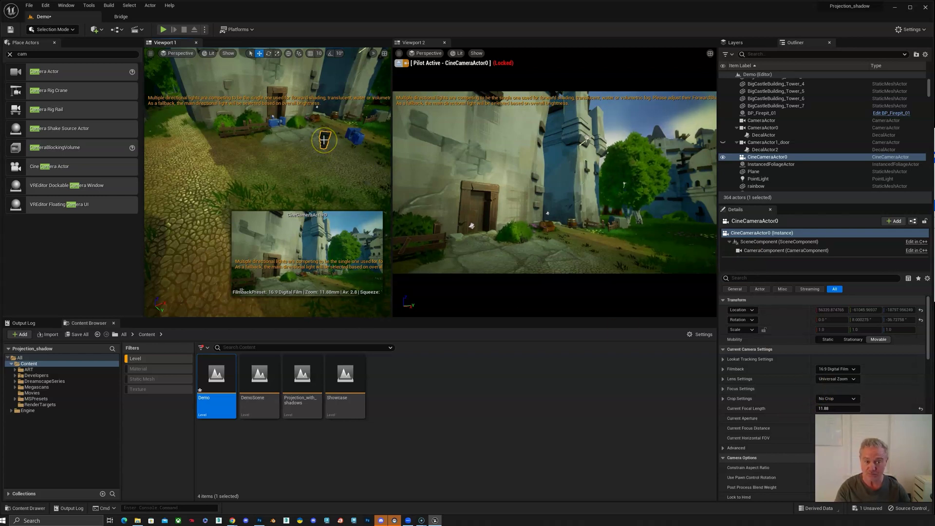
right_click(324, 140)
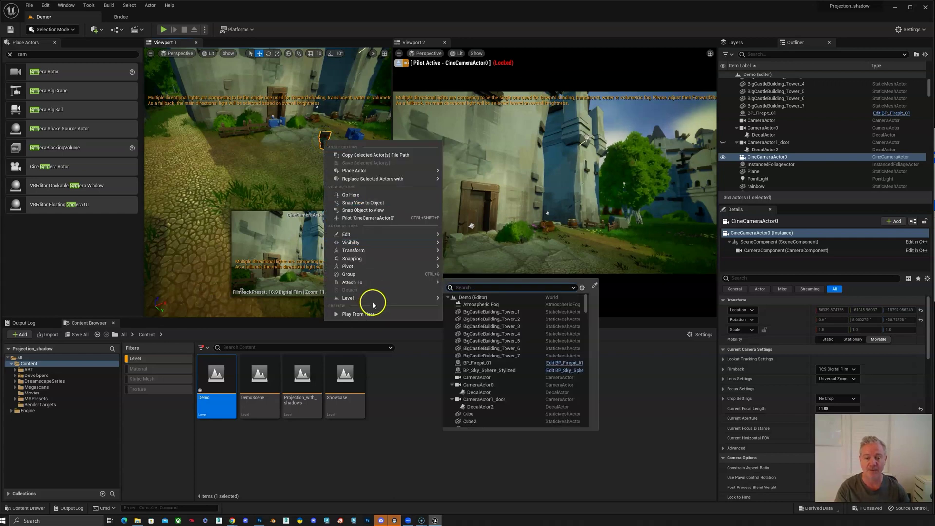
mouse_move(372, 250)
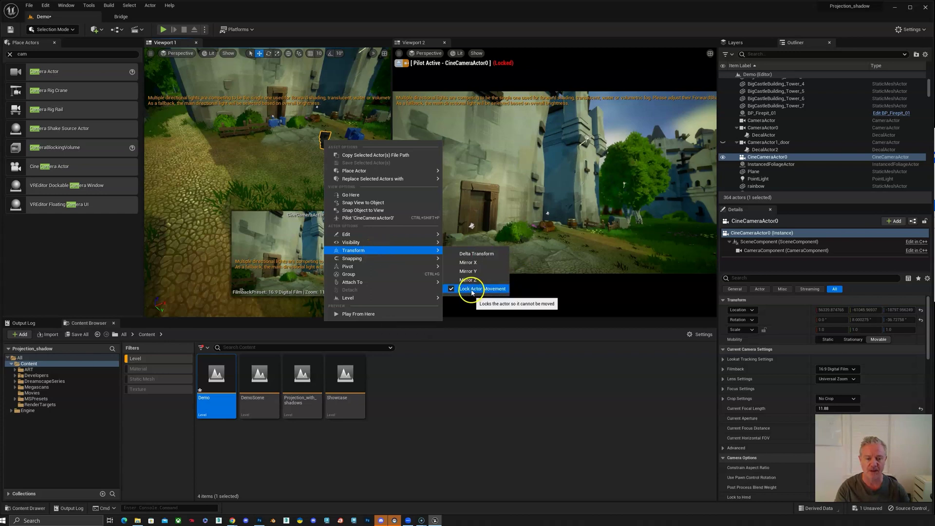
click(322, 140)
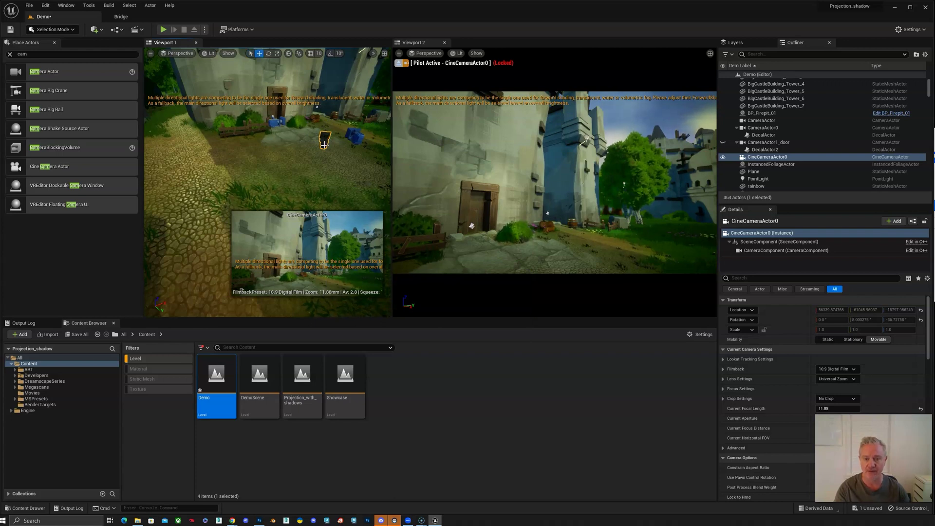
Copy CineCameraActor0's Location and paste it onto the new CameraActor.
drag(324, 144, 273, 121)
click(274, 122)
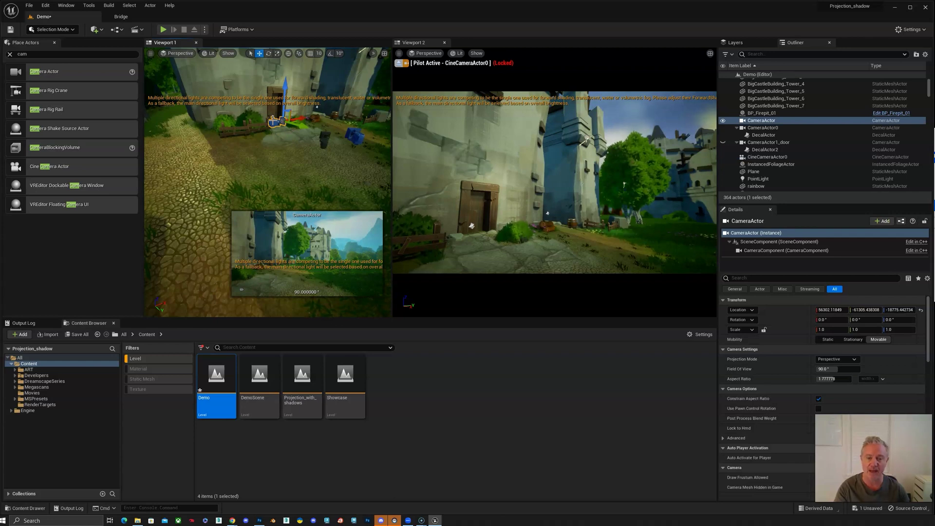
drag(341, 141, 325, 139)
click(324, 140)
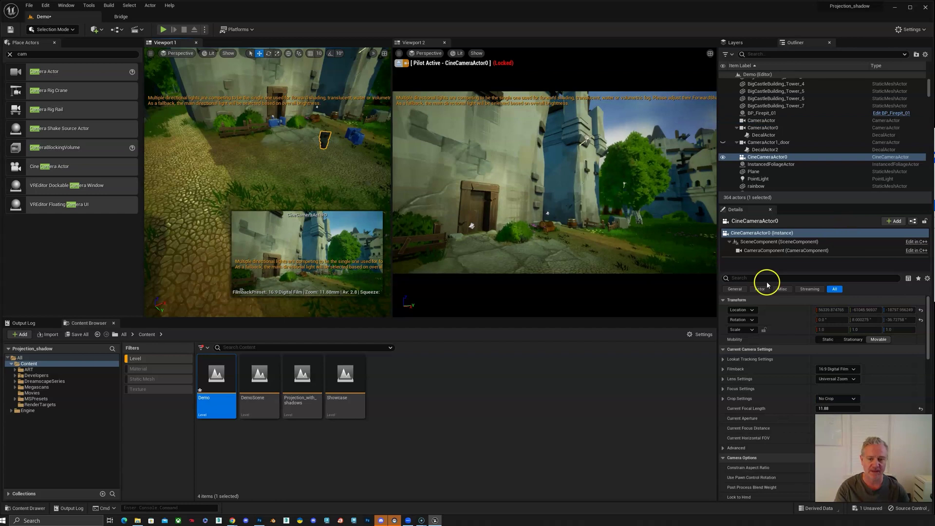
right_click(775, 310)
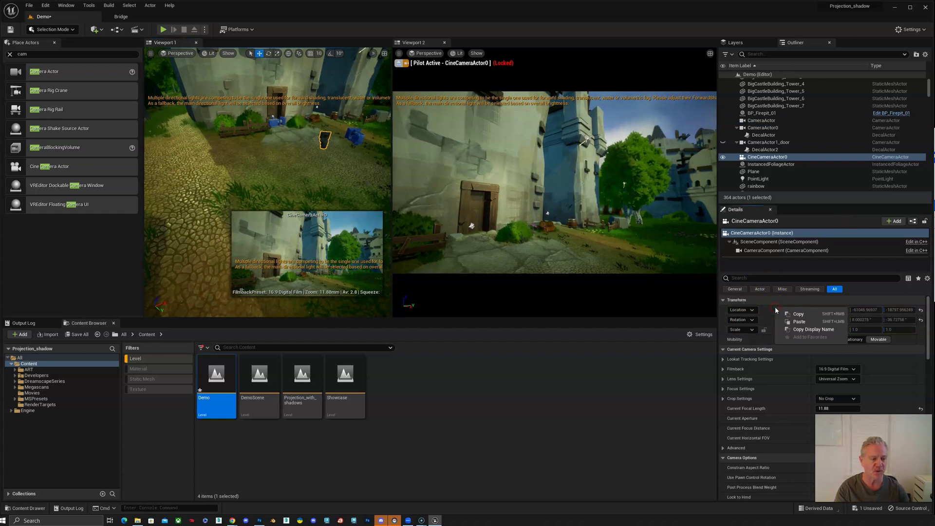
click(798, 314)
click(273, 123)
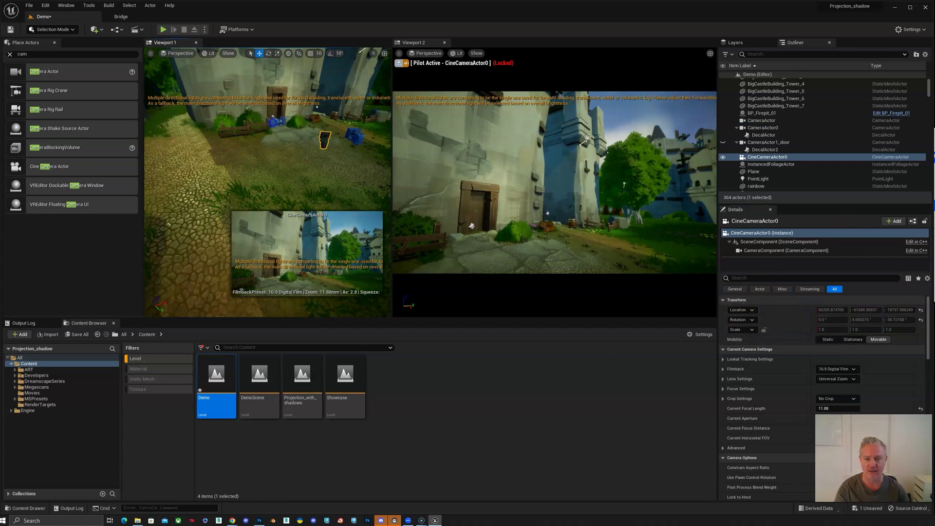
right_click(776, 309)
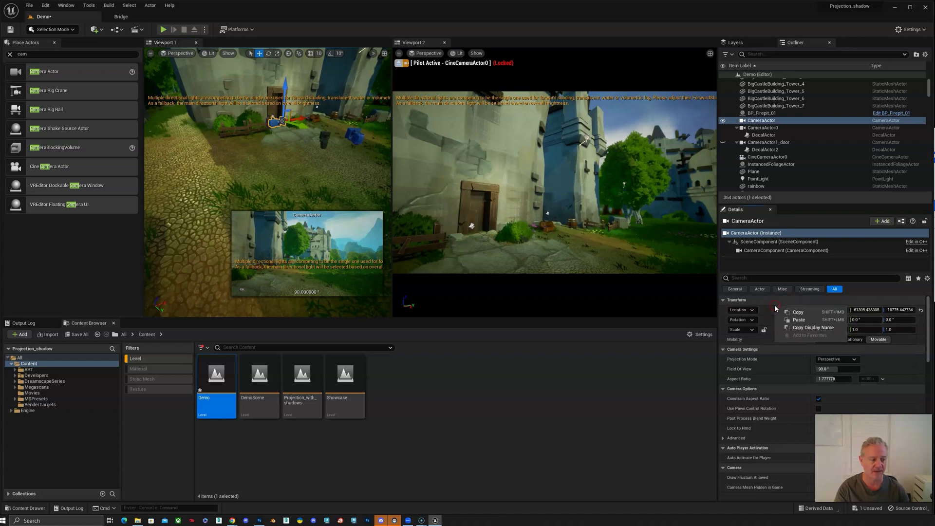
click(403, 213)
right_click(777, 310)
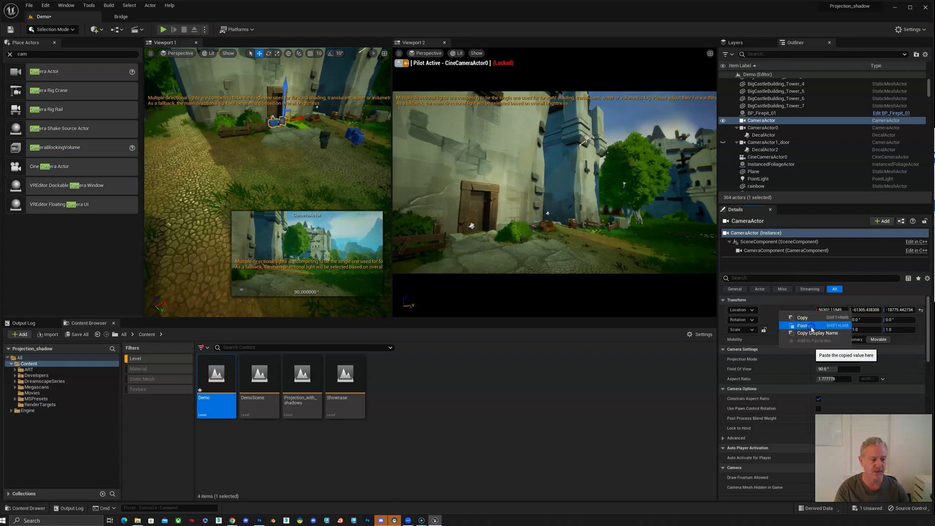
click(799, 319)
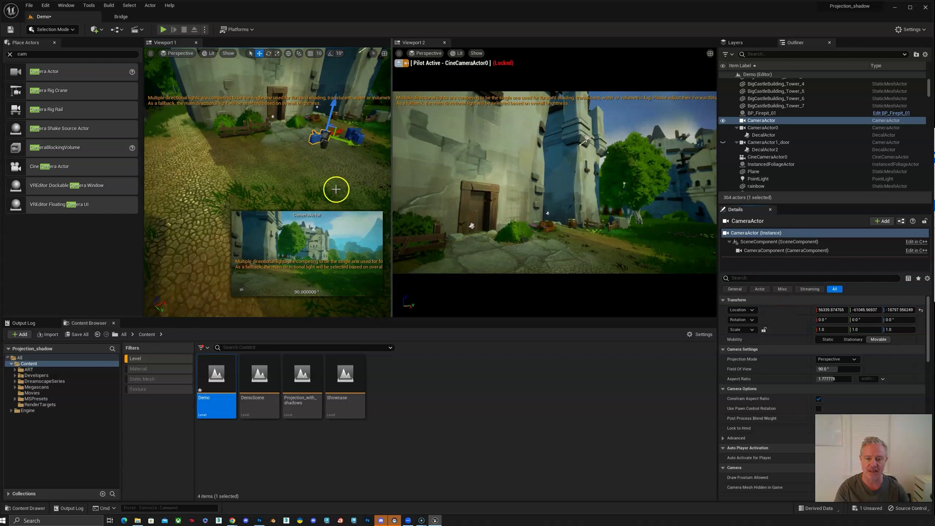
Copy CineCameraActor0's Rotation (0.0, 0.000275, -36.72758) onto the new CameraActor.
click(323, 140)
right_click(780, 320)
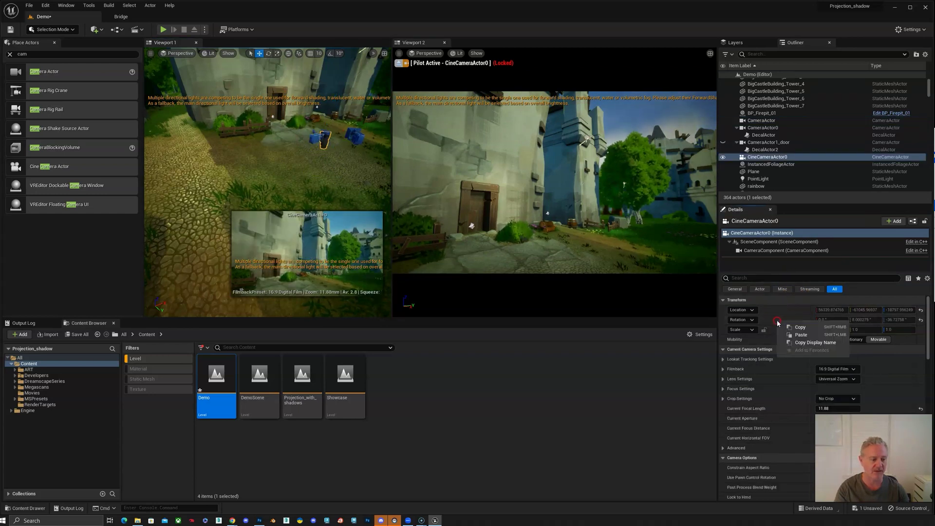
click(796, 330)
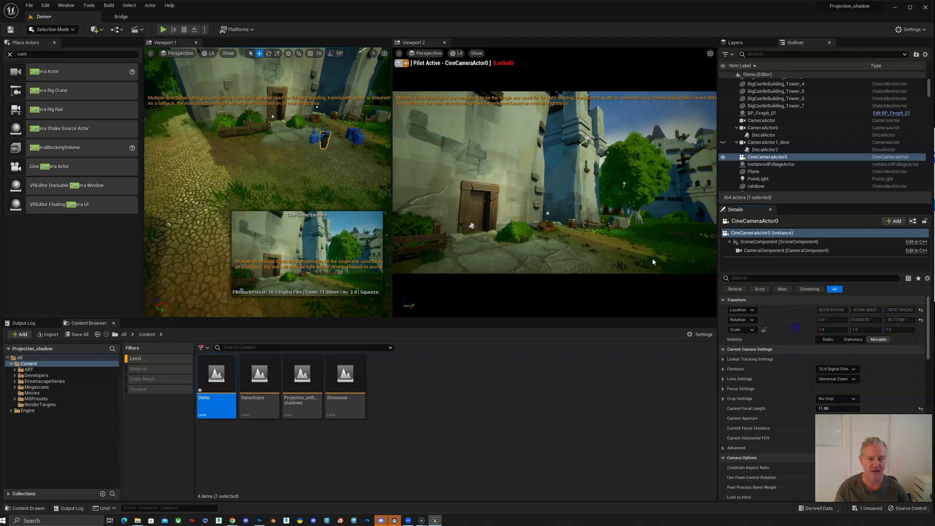
click(315, 136)
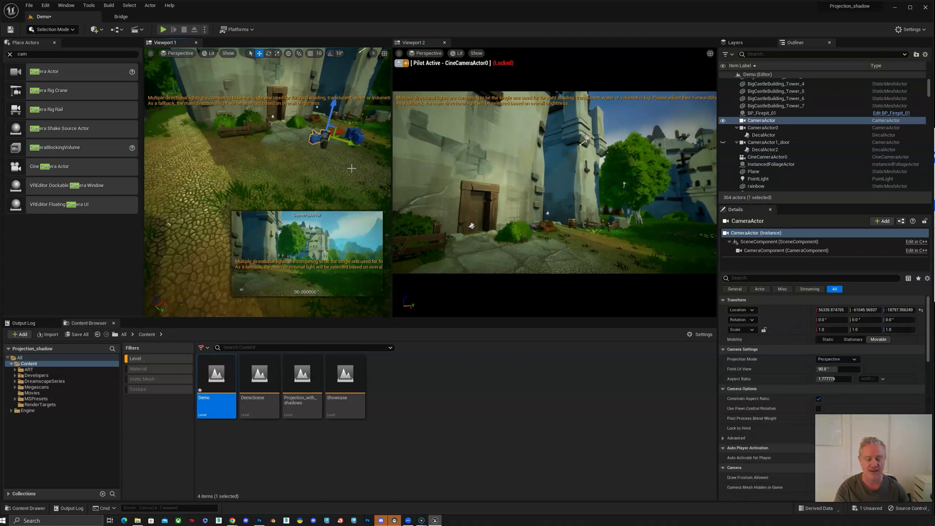
right_click(777, 323)
click(800, 328)
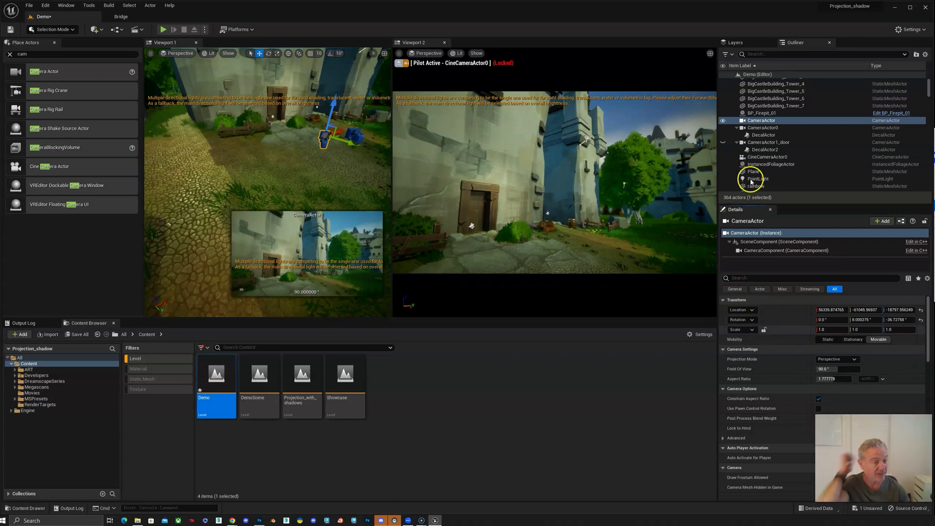
Rename CameraActor in the Outliner via Edit > Rename to CameraActor_projection_03.
click(766, 122)
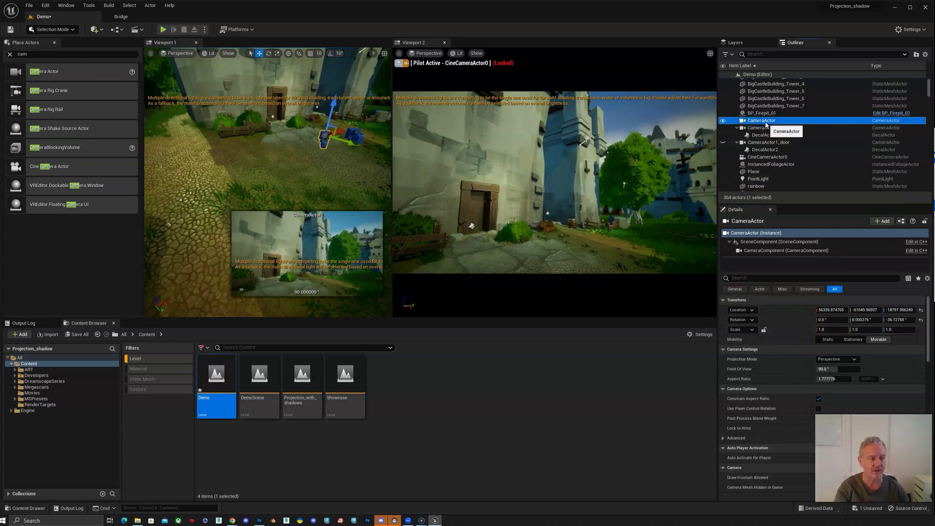
right_click(765, 123)
mouse_move(798, 211)
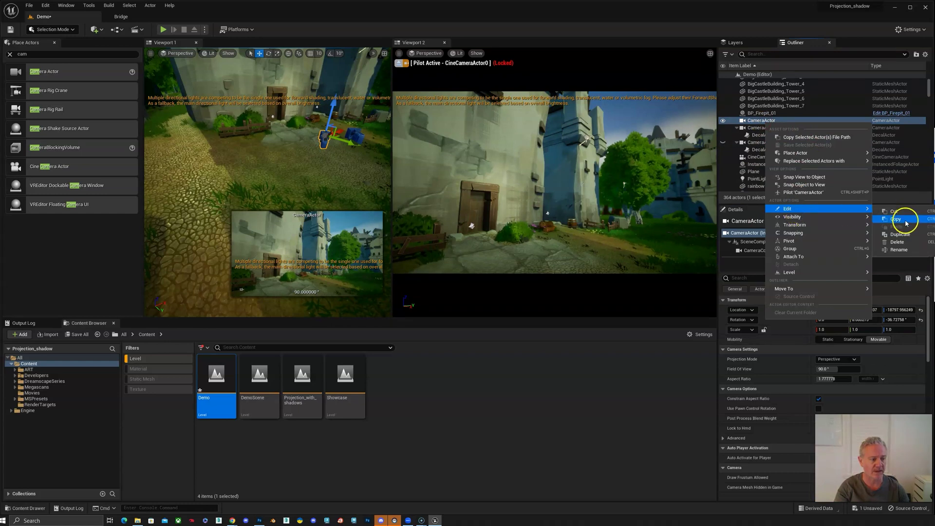
click(900, 251)
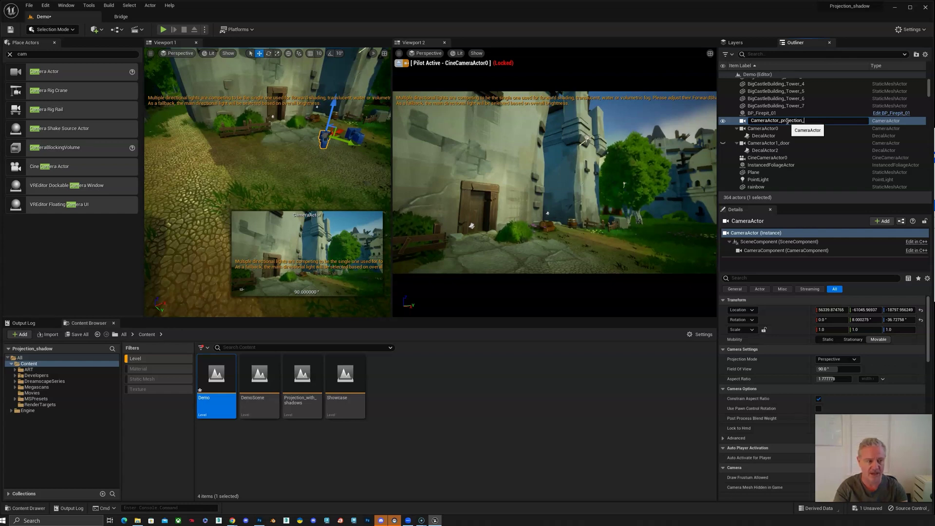
key(Return)
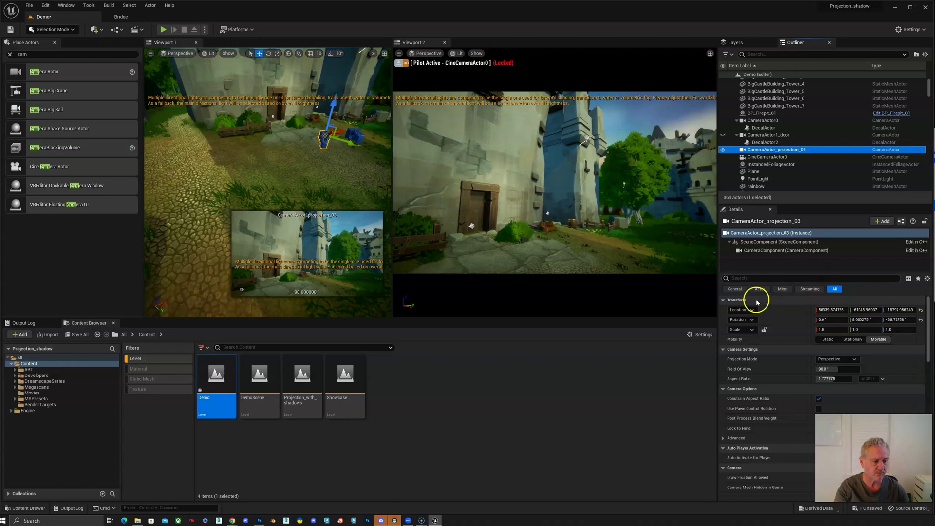
Set CameraActor_projection_03's Projection Mode to Orthographic and pilot it in Viewport 1.
scroll(782, 302, down, 2)
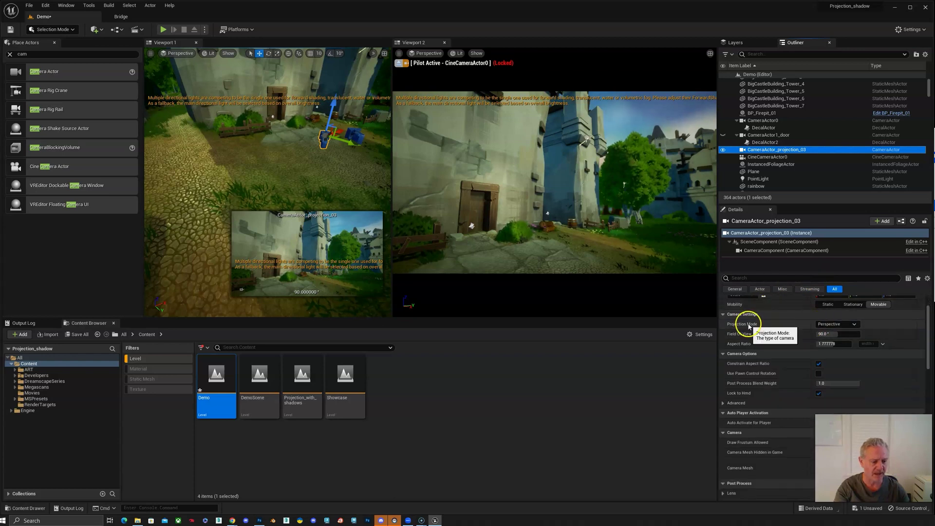
click(846, 325)
click(828, 335)
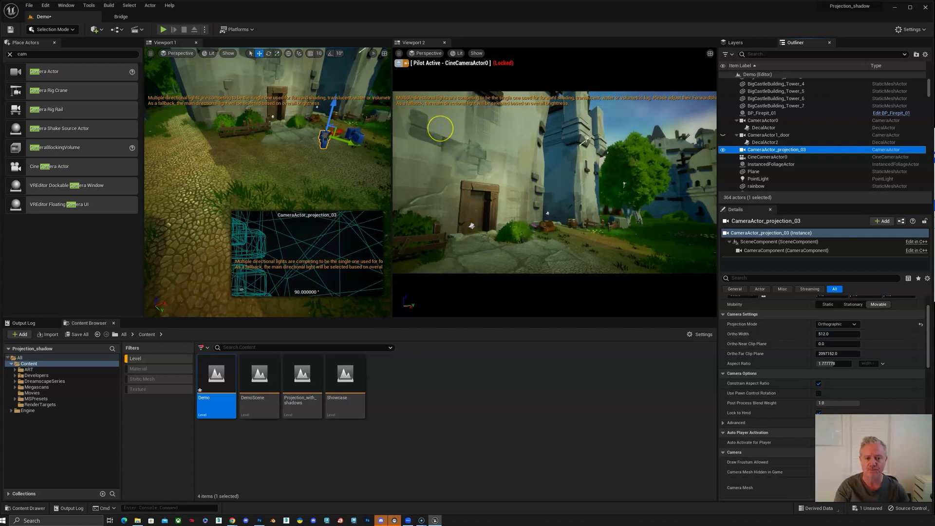
click(180, 54)
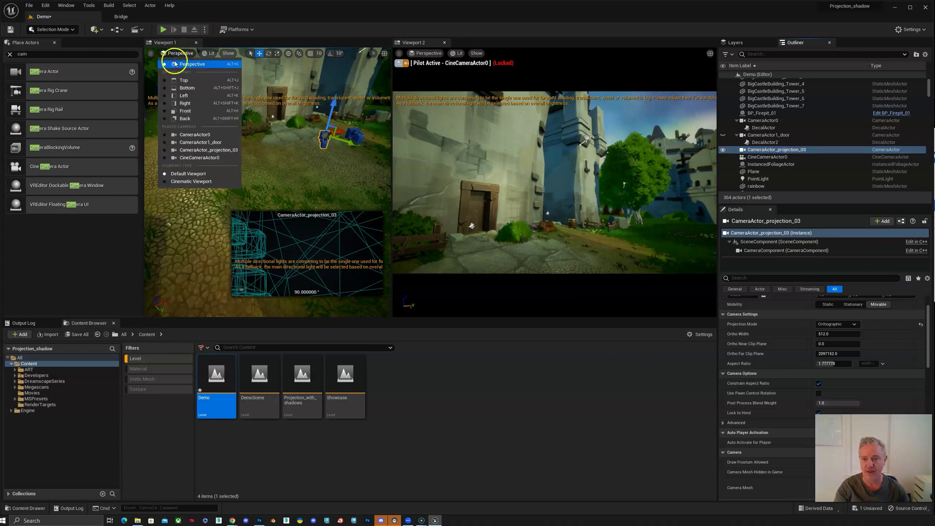
click(197, 149)
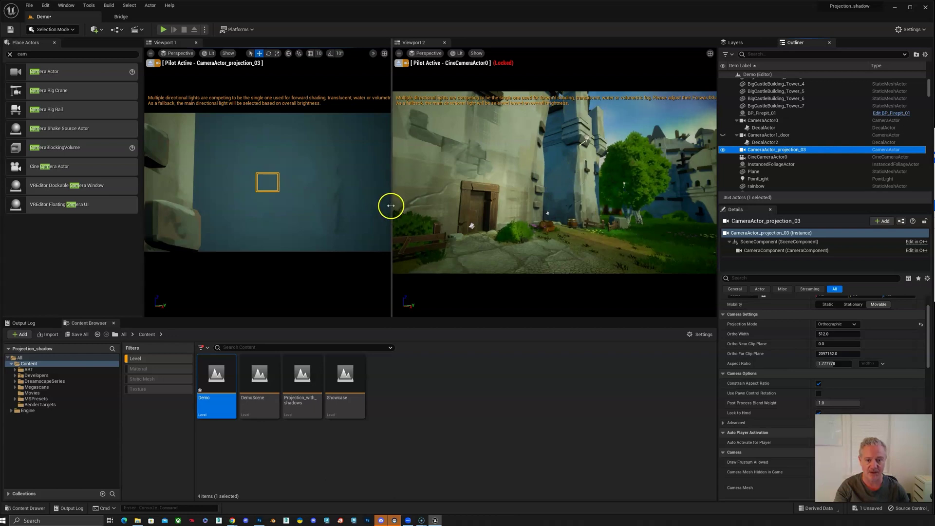
Widen Viewport 1 and scrub the camera's Ortho Width up to about 4183.55.
drag(391, 205, 435, 205)
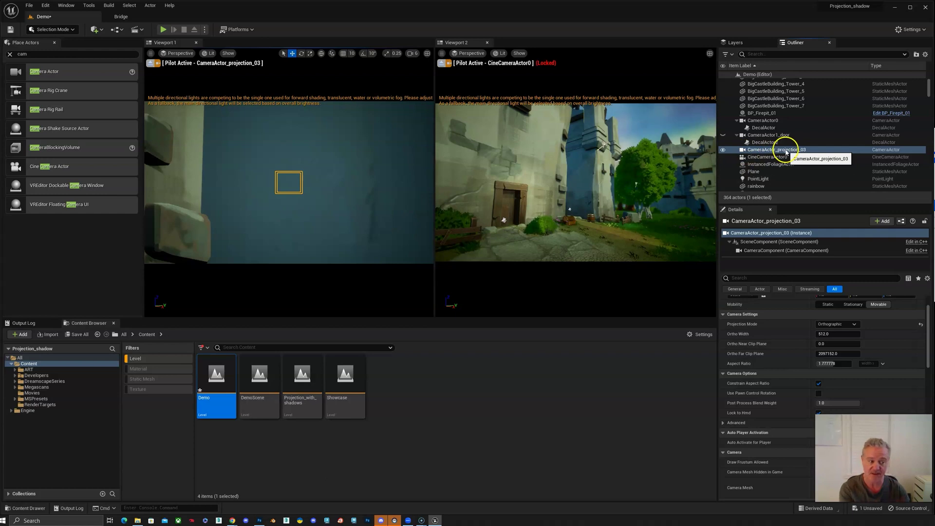
scroll(814, 309, down, 2)
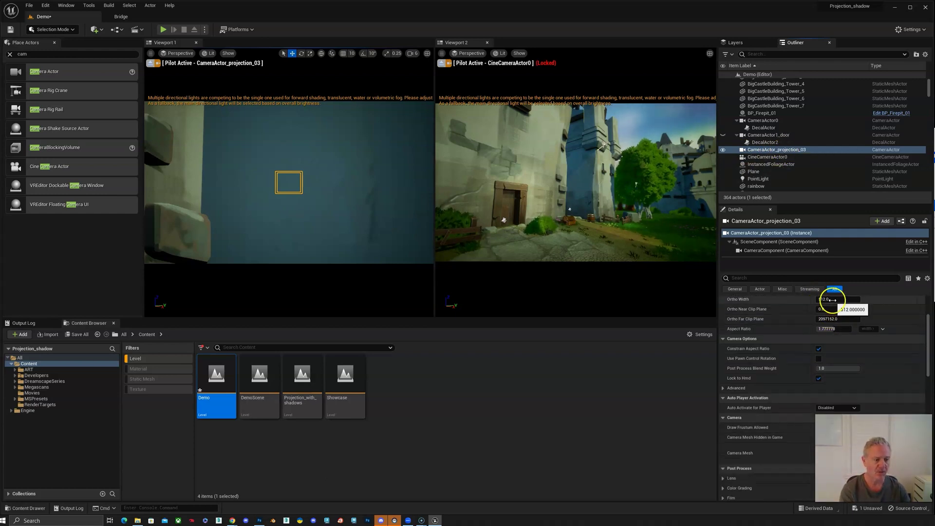
scroll(811, 310, up, 1)
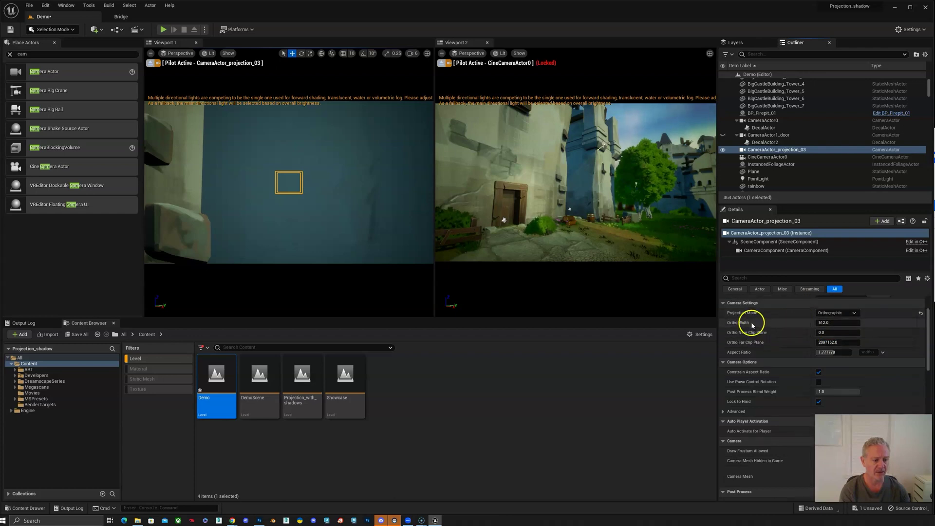
drag(846, 322, 881, 321)
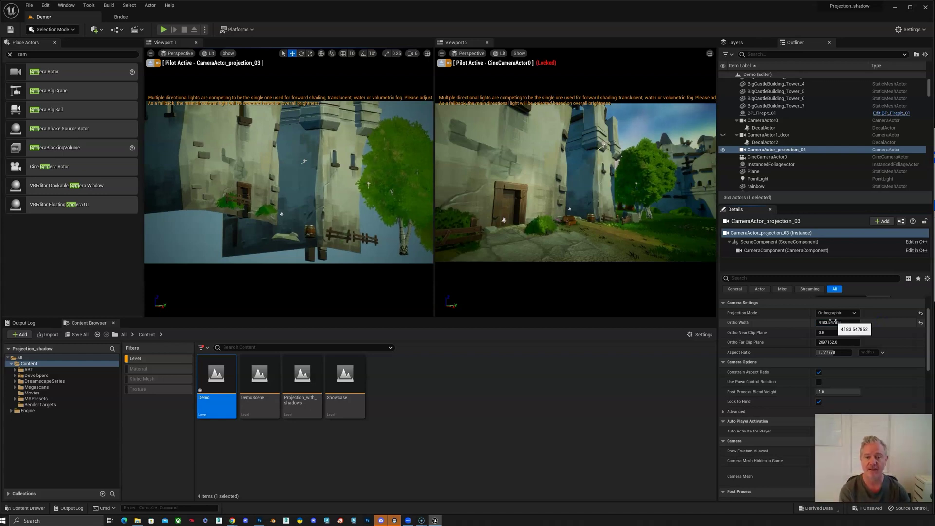
mouse_move(542, 220)
mouse_down()
mouse_move(490, 195)
mouse_move(320, 163)
mouse_up()
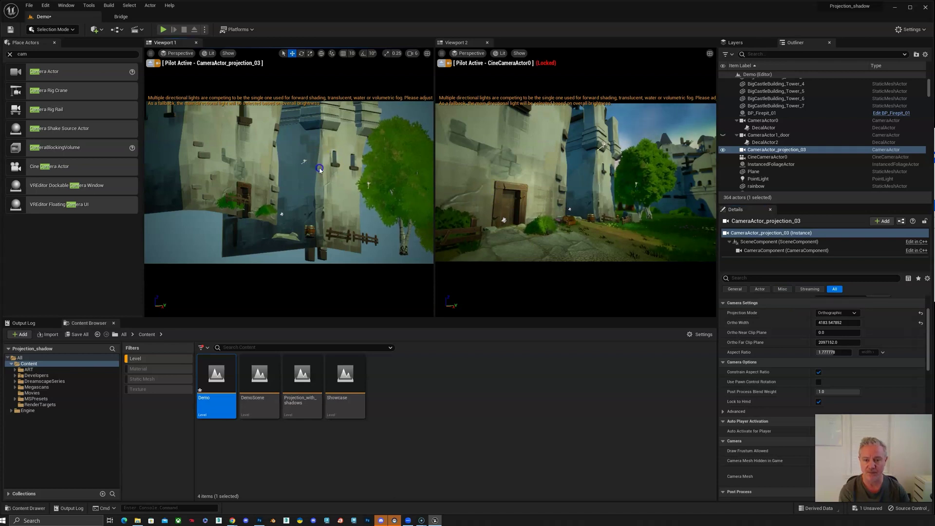
Stop piloting the camera in Viewport 2 and reframe its view of the scene.
click(316, 168)
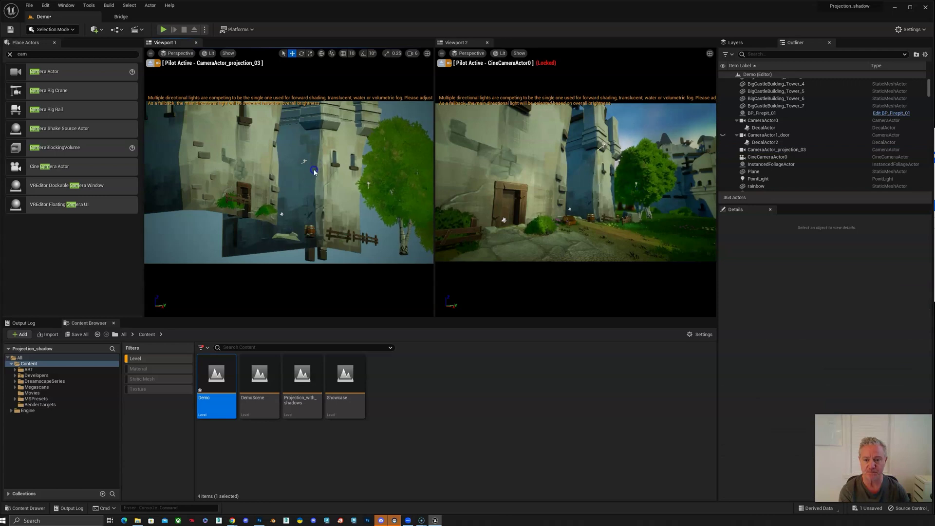
mouse_move(443, 207)
mouse_down()
mouse_move(240, 190)
mouse_move(308, 188)
mouse_up()
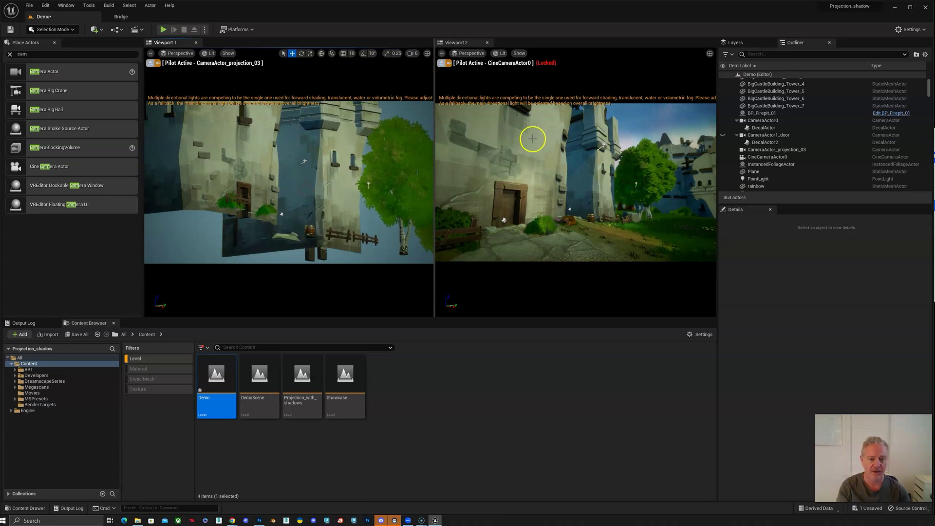
click(442, 61)
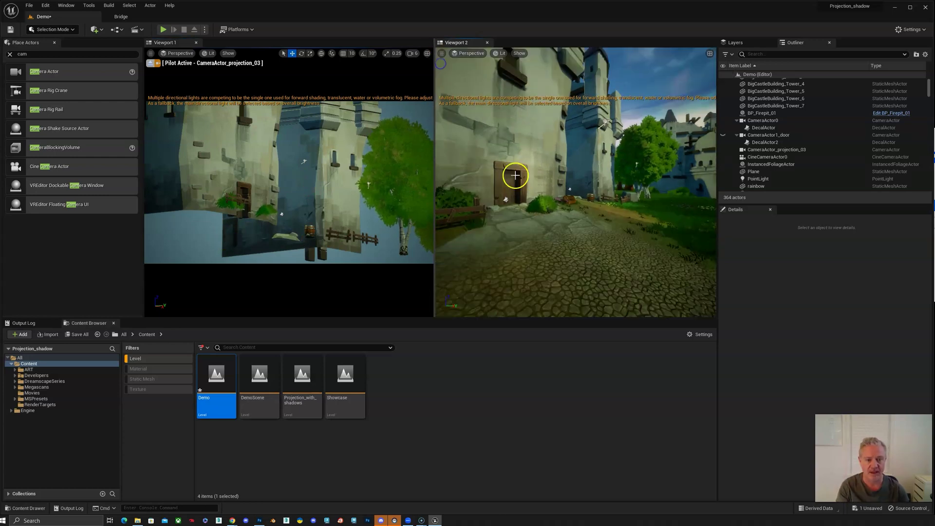
drag(522, 177, 570, 194)
scroll(797, 129, up, 10)
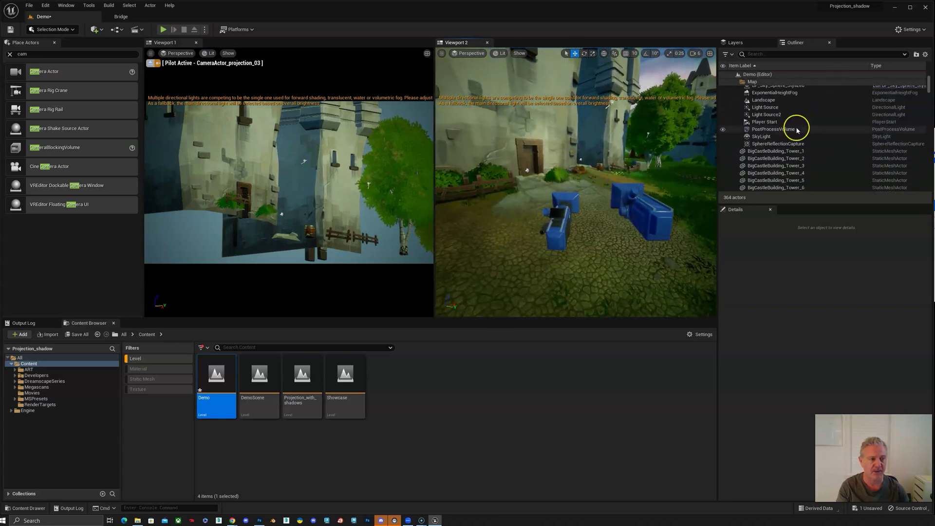
scroll(798, 129, down, 6)
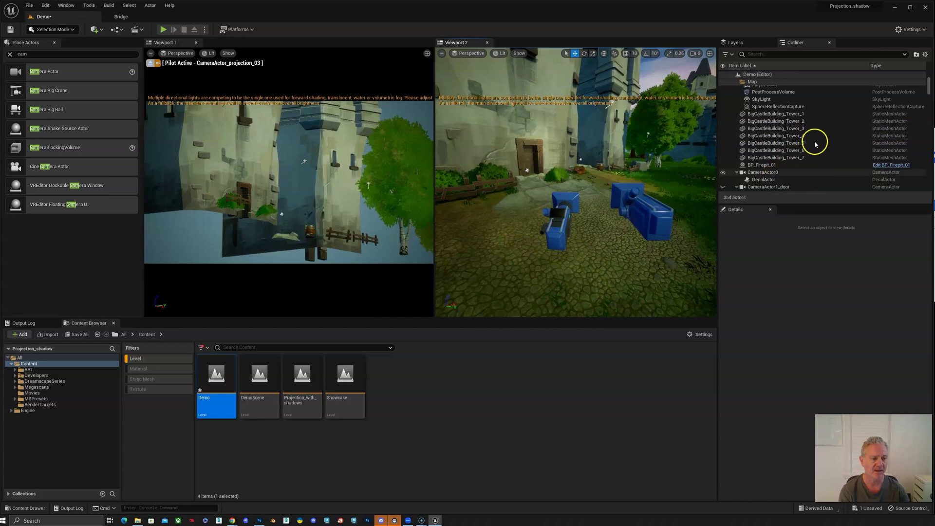
scroll(812, 139, down, 4)
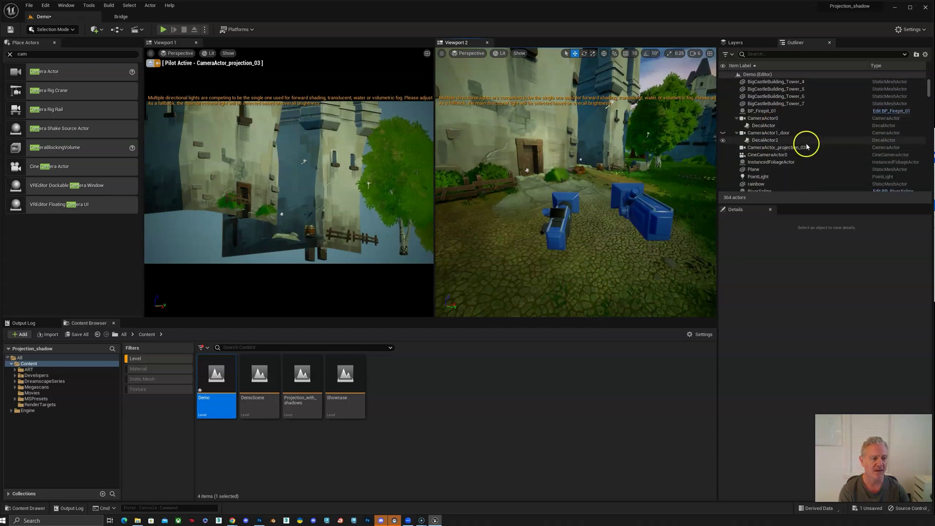
scroll(806, 146, down, 1)
Select CameraActor_projection_03, raise it, and roughly re-aim it.
click(786, 136)
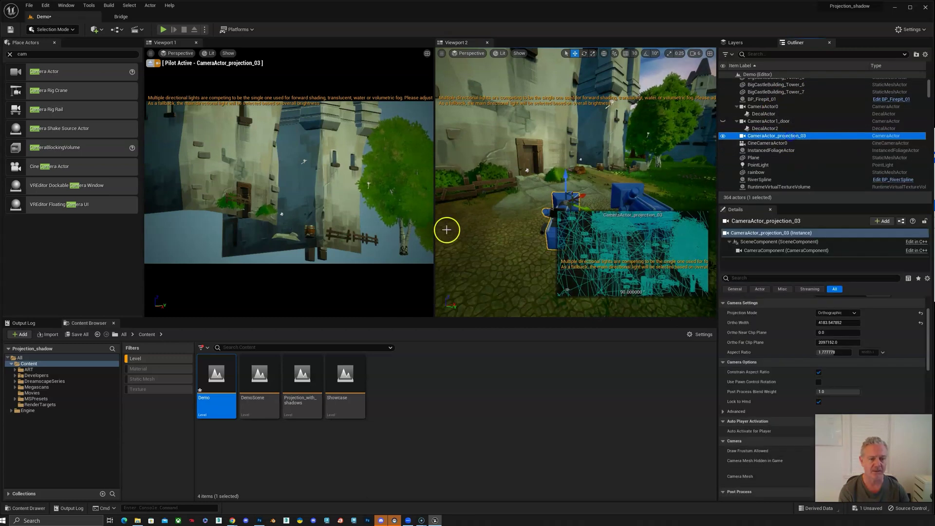
drag(567, 181, 565, 165)
key(e)
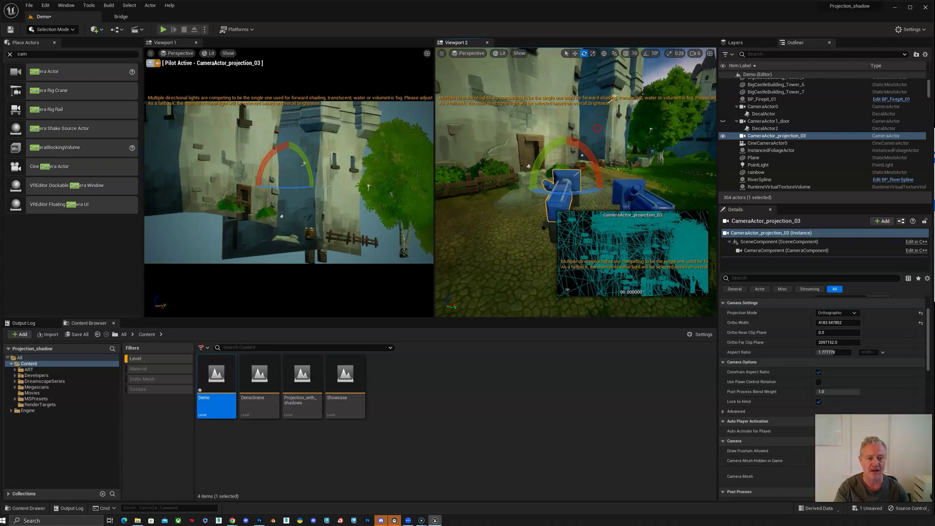
drag(597, 129, 599, 137)
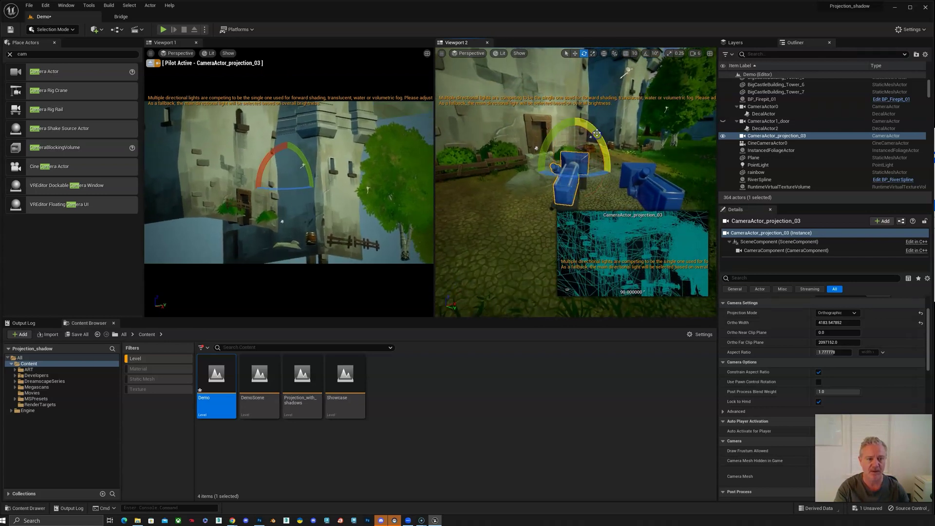
In local space, tilt and pitch the camera so it faces the castle wall.
click(605, 54)
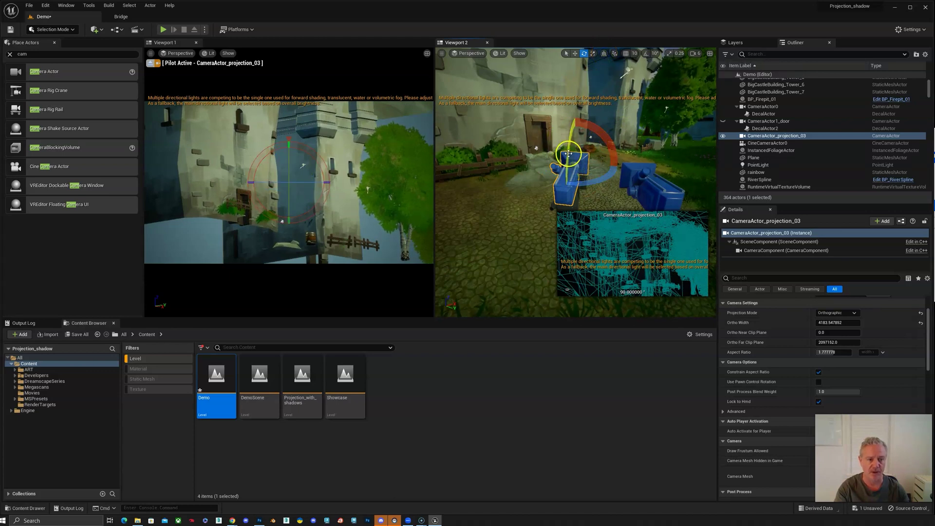
drag(568, 156, 614, 157)
key(w)
key(e)
key(w)
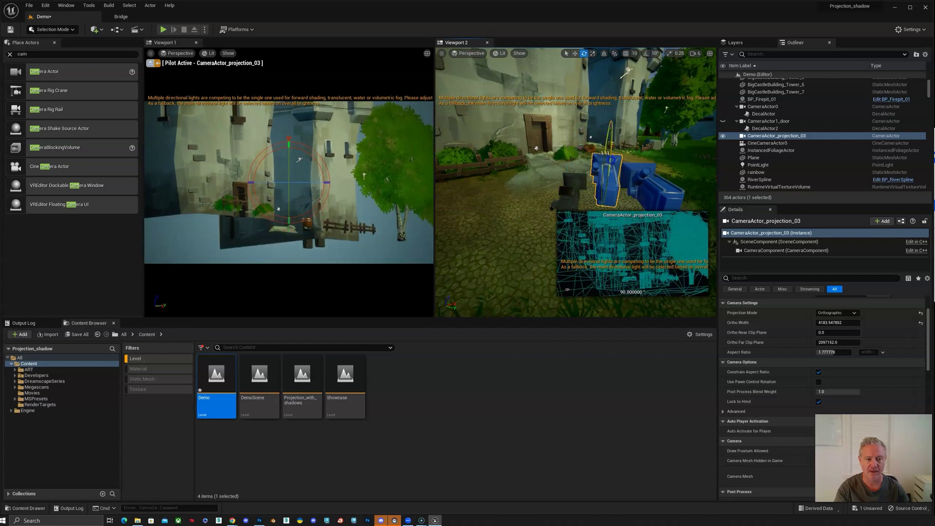
key(e)
drag(608, 144, 611, 155)
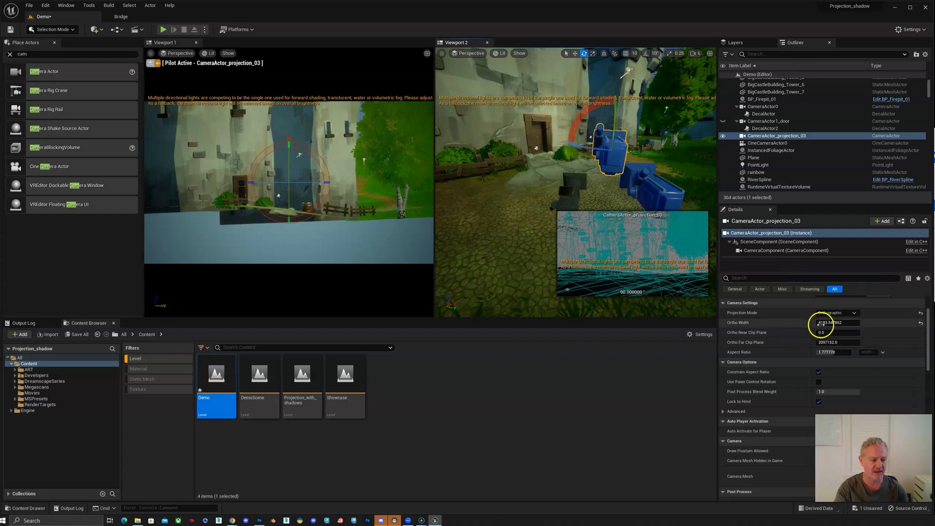
Scrub the Ortho Far Clip Plane down from 2097152 to about 779615.
click(846, 344)
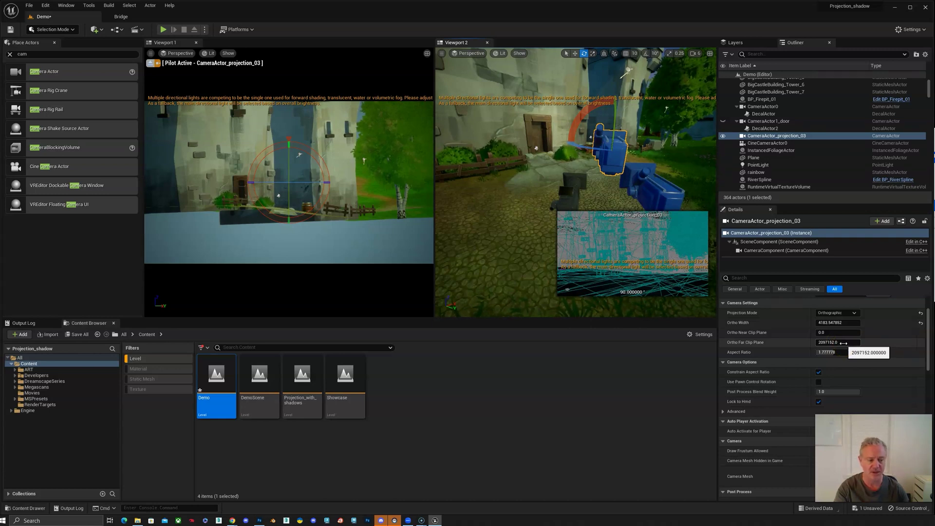
mouse_move(843, 343)
mouse_down()
mouse_move(831, 336)
mouse_move(847, 345)
mouse_up()
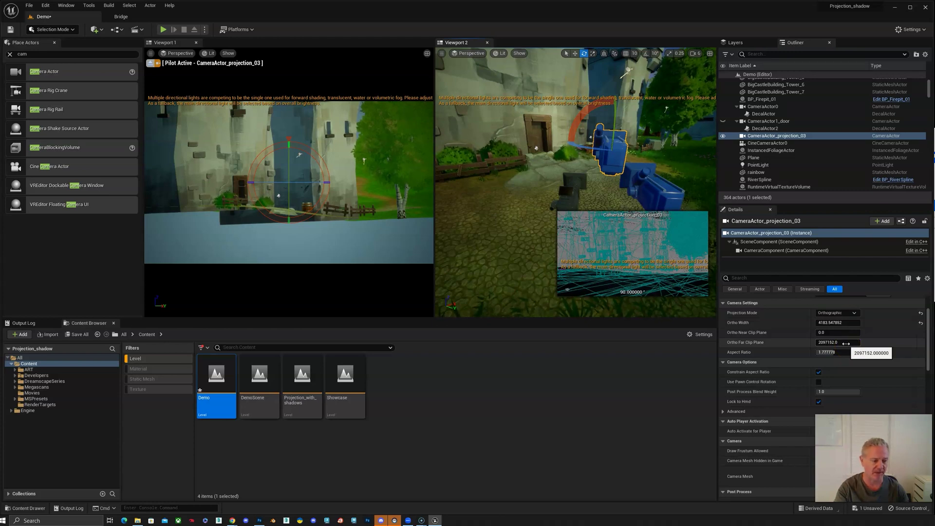
drag(846, 342, 337, 112)
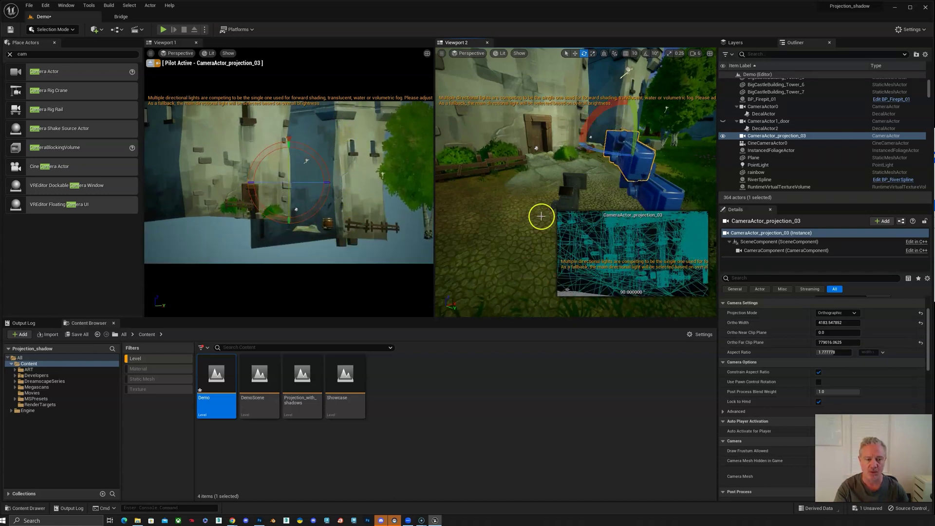
Rotate the projection camera slightly, then fine-tune its rotation.
drag(614, 156, 643, 146)
key(w)
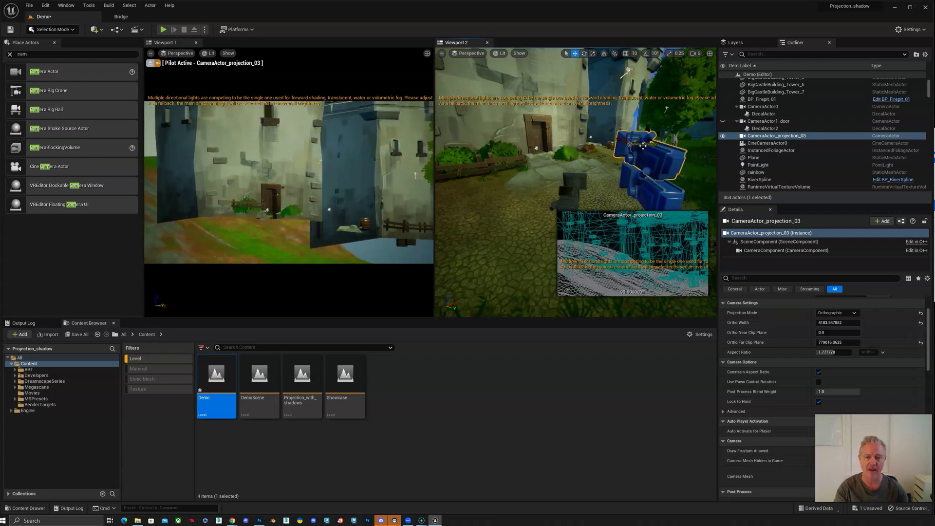
key(e)
drag(643, 159, 675, 142)
key(w)
right_drag(675, 141, 633, 166)
key(e)
drag(629, 161, 625, 157)
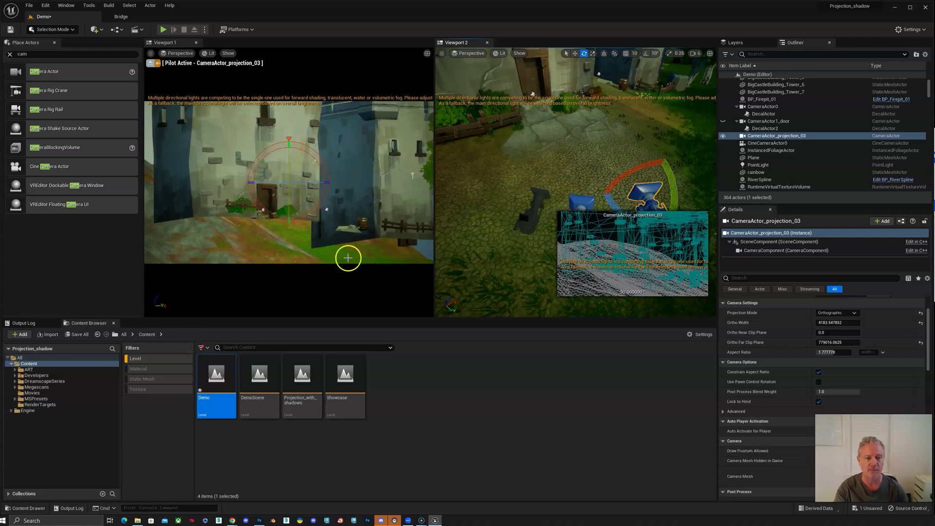
Reselect the projection camera and rotate it about 1.4 degrees more to square the wall.
click(489, 122)
key(w)
click(650, 213)
key(e)
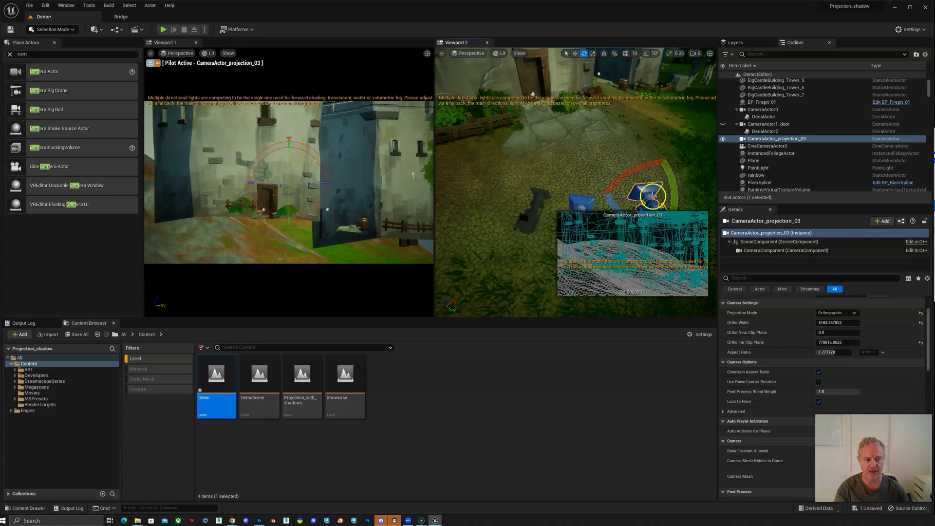
drag(674, 190, 658, 158)
key(w)
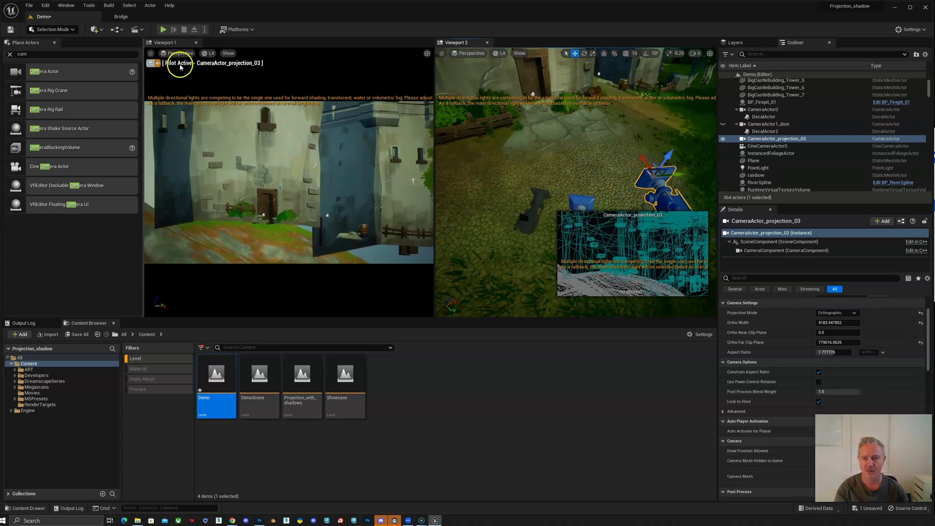
click(473, 55)
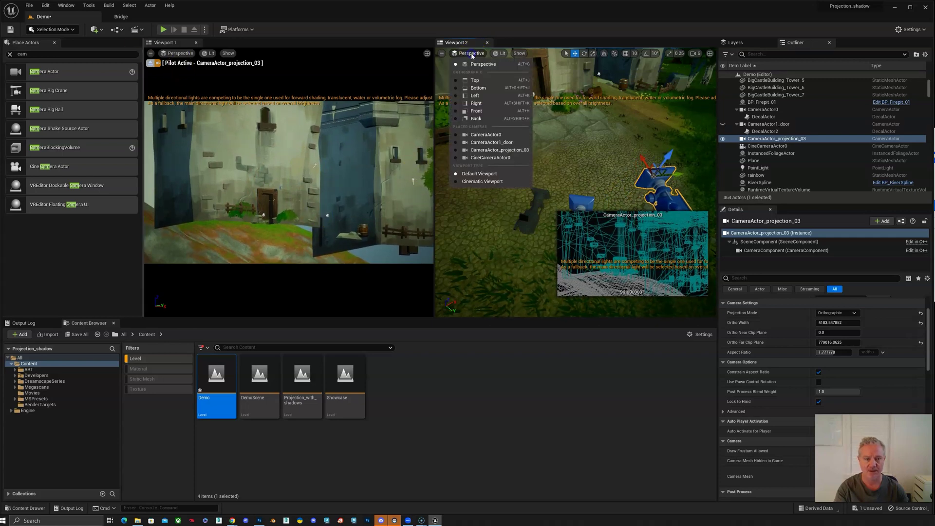
click(491, 157)
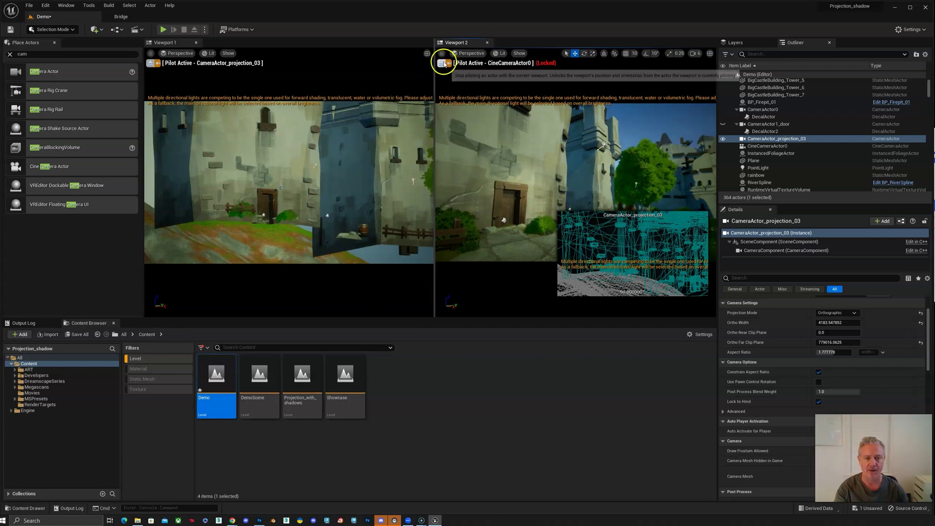
click(442, 63)
right_drag(554, 164, 550, 152)
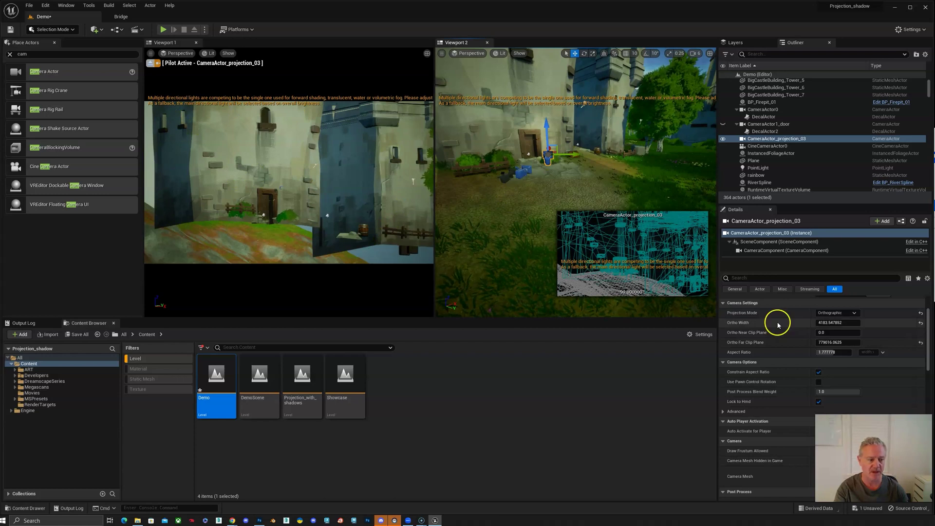
Set the camera's Aspect Ratio to 1.0 and make the viewports taller by lowering the Content Browser.
scroll(776, 324, down, 3)
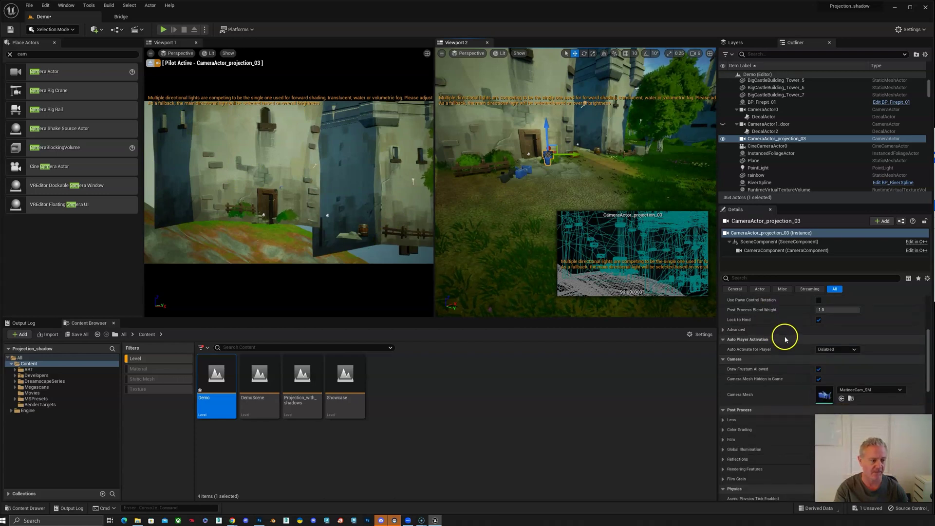
scroll(785, 339, up, 2)
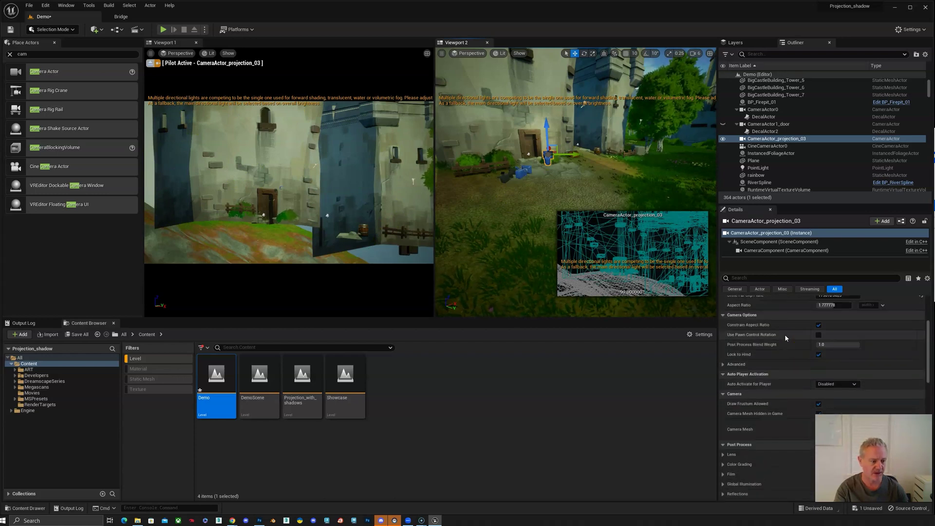
scroll(785, 335, up, 1)
click(835, 328)
text(1)
key(Return)
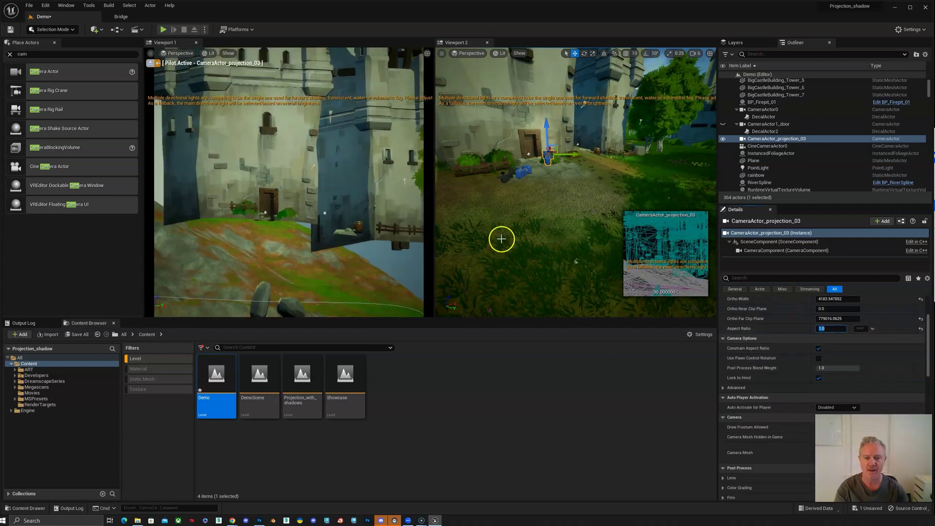
drag(461, 320, 449, 354)
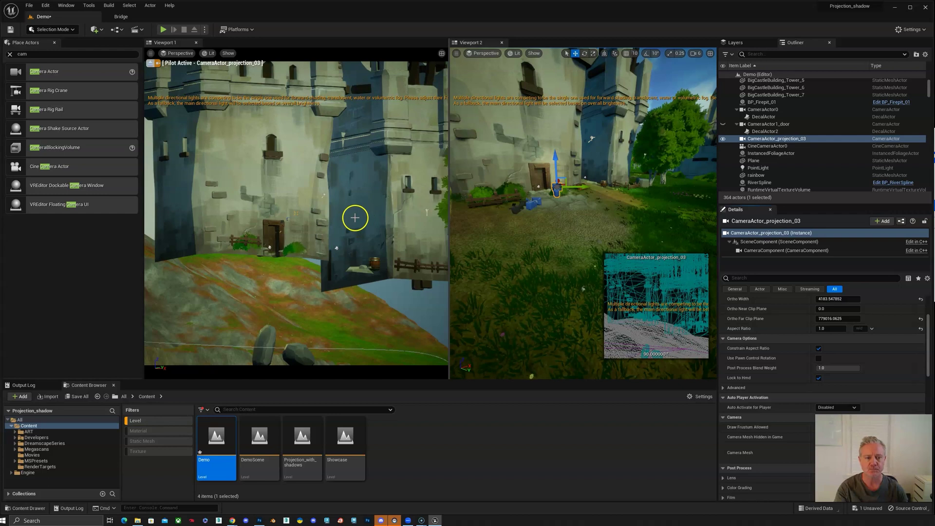
Search Place Actors for 'decal' and drop a Decal Actor beside the castle wall doorway.
right_drag(550, 274, 552, 258)
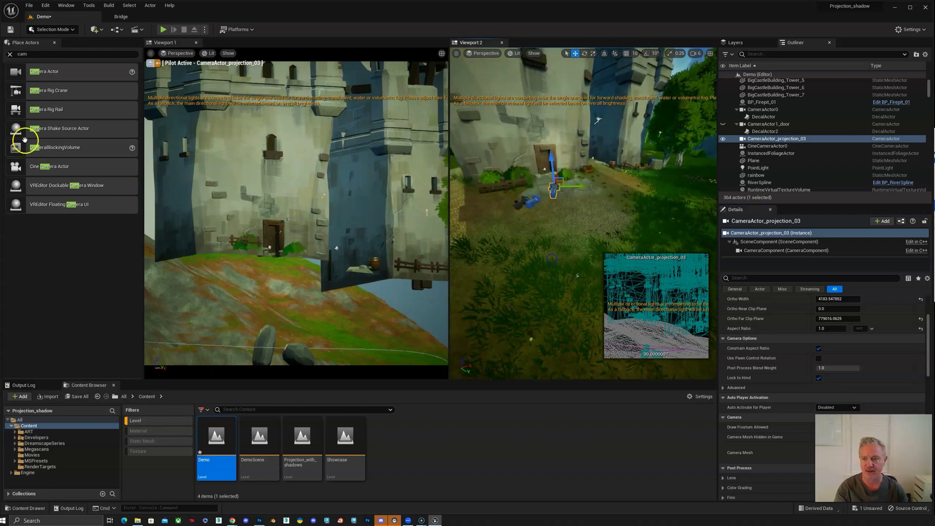
click(37, 55)
text(decal)
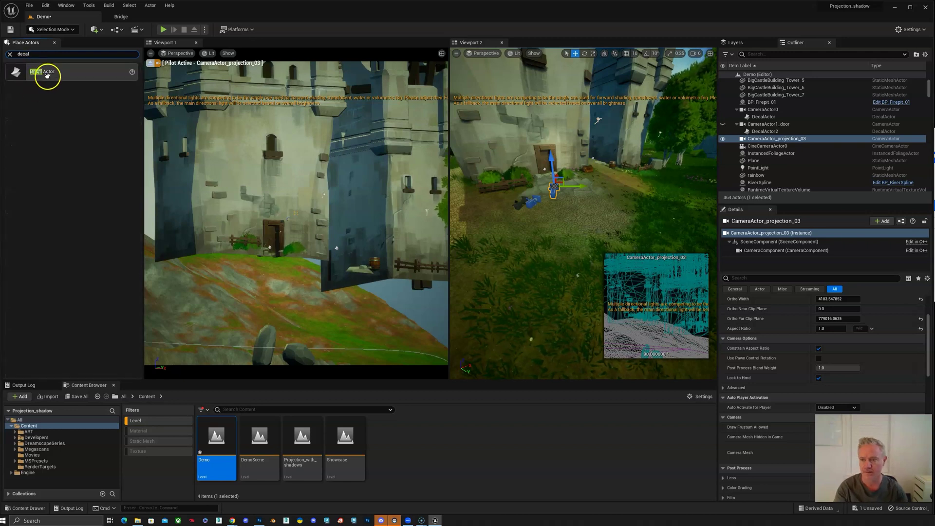
drag(42, 73, 524, 220)
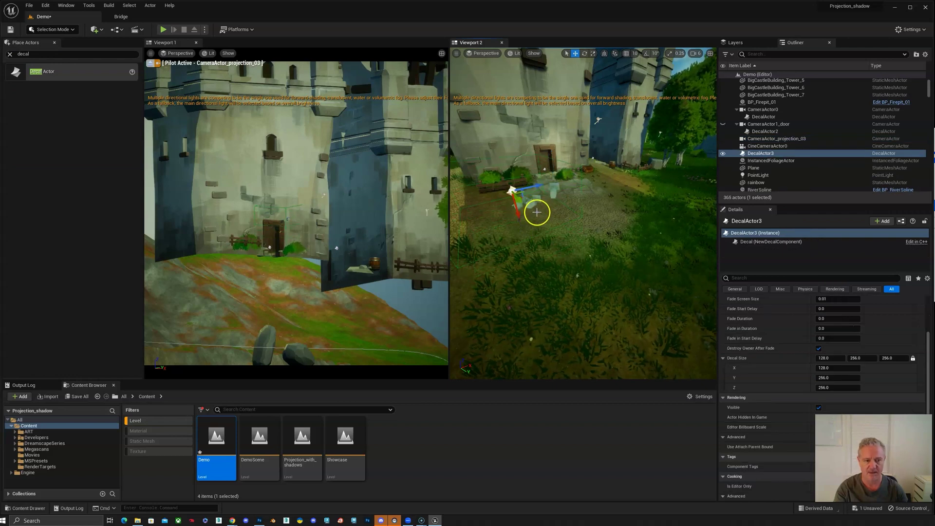
key(e)
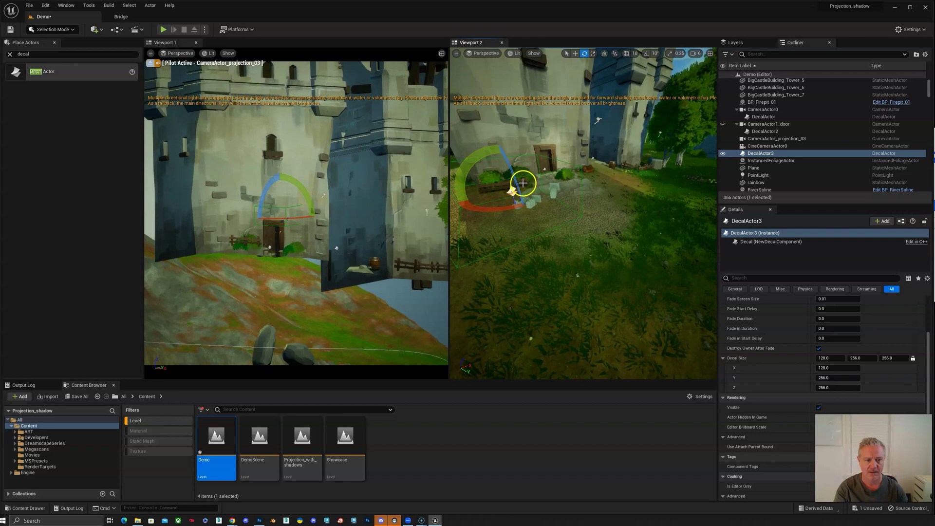
Copy the projection camera's location and paste it onto the new decal actor.
click(553, 191)
key(w)
scroll(766, 318, up, 5)
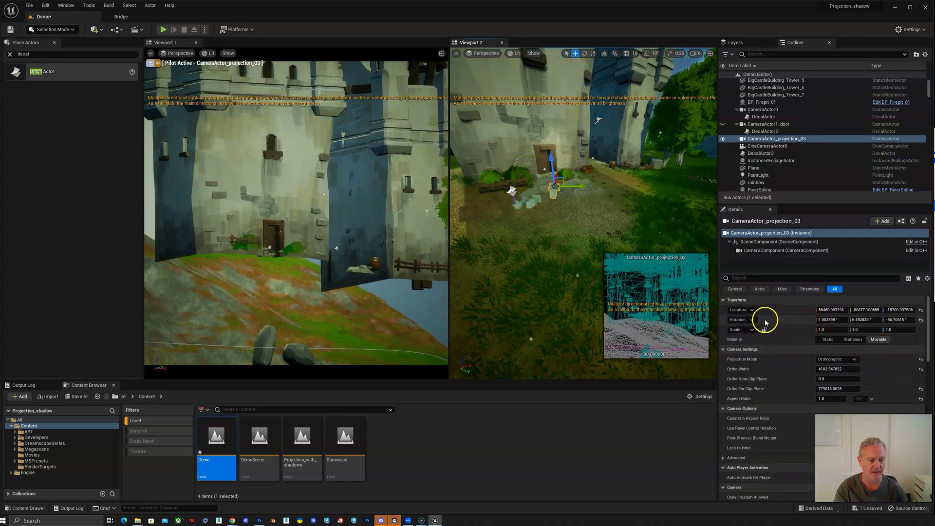
right_click(775, 312)
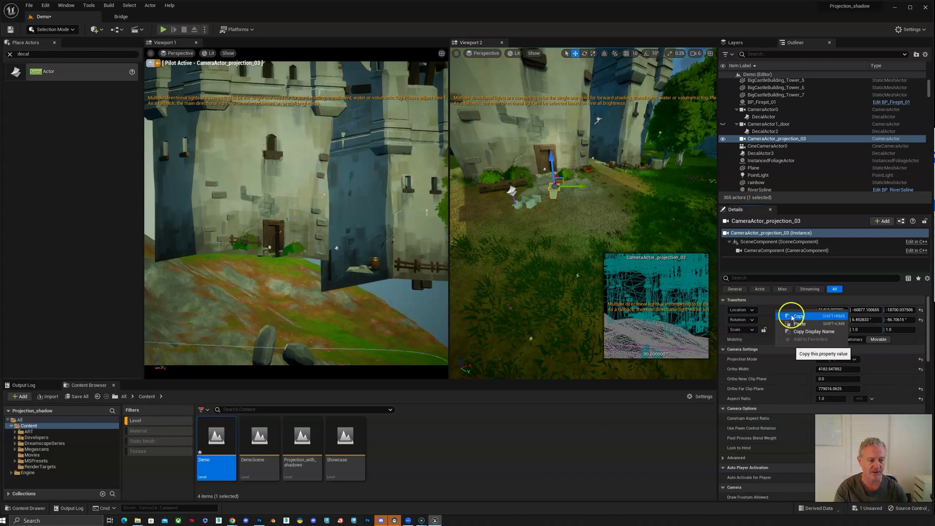
click(793, 317)
click(511, 191)
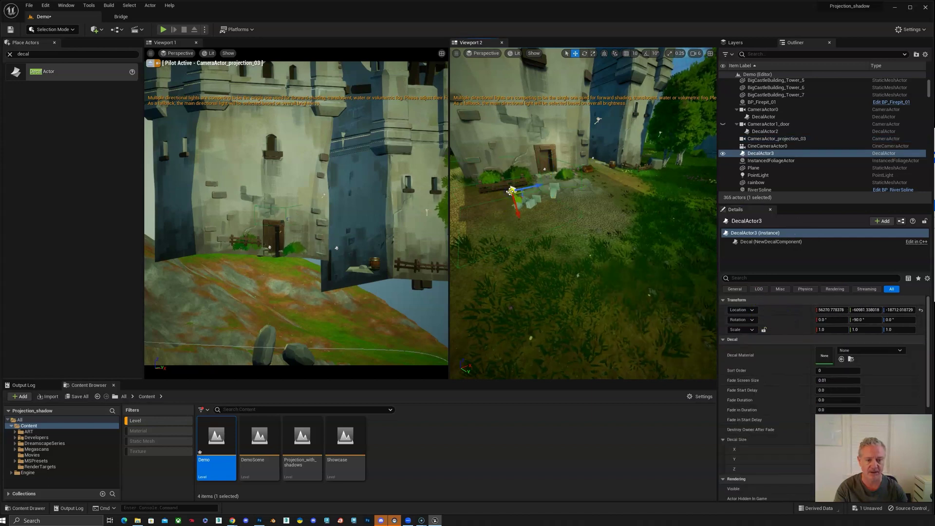
right_click(775, 315)
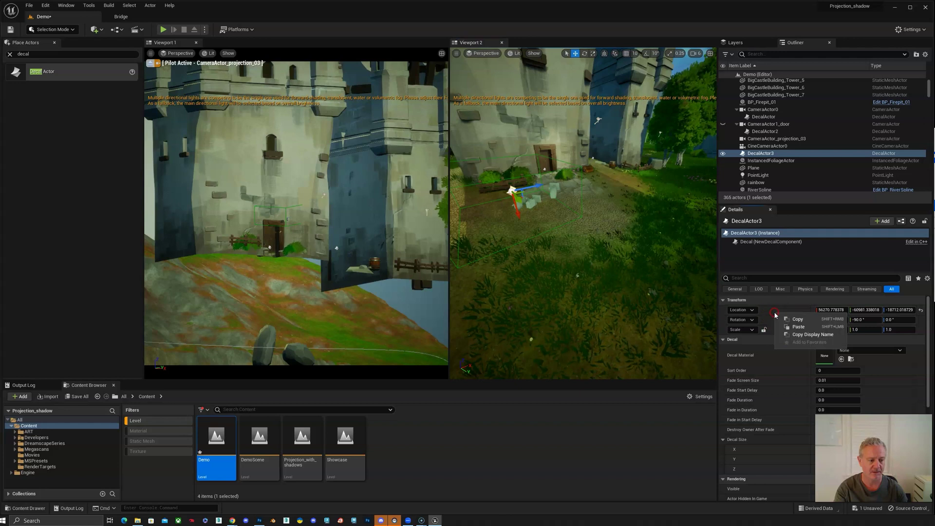
click(800, 327)
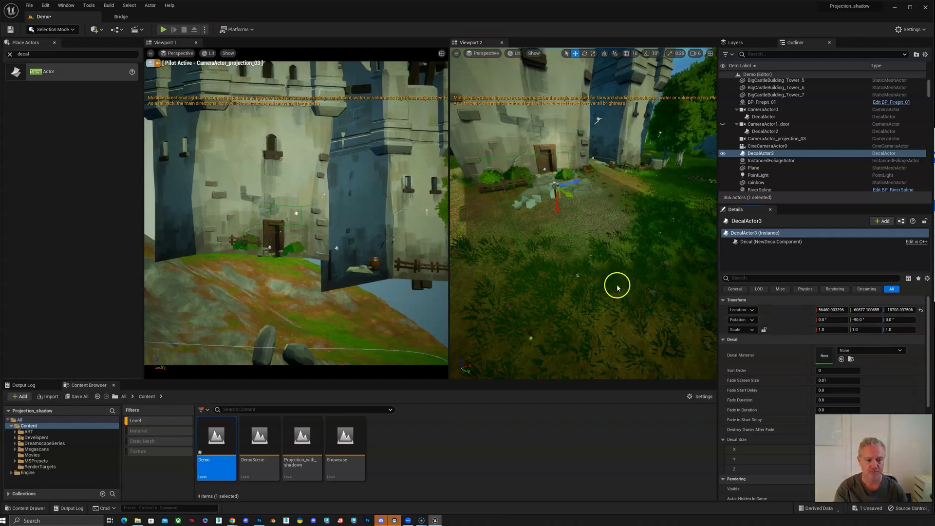
key(f)
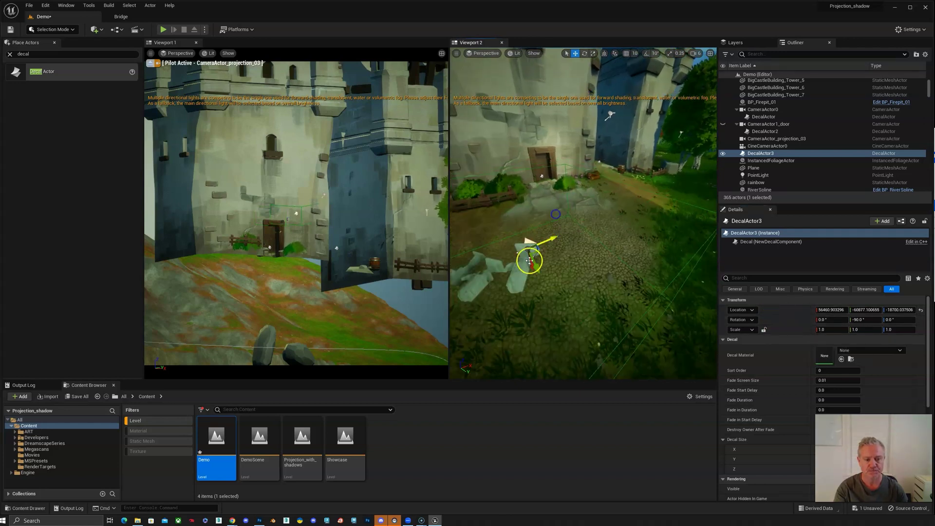
Paste the projection camera's rotation onto the decal, giving about 1.60°, 6.49°, -56.71°.
click(520, 278)
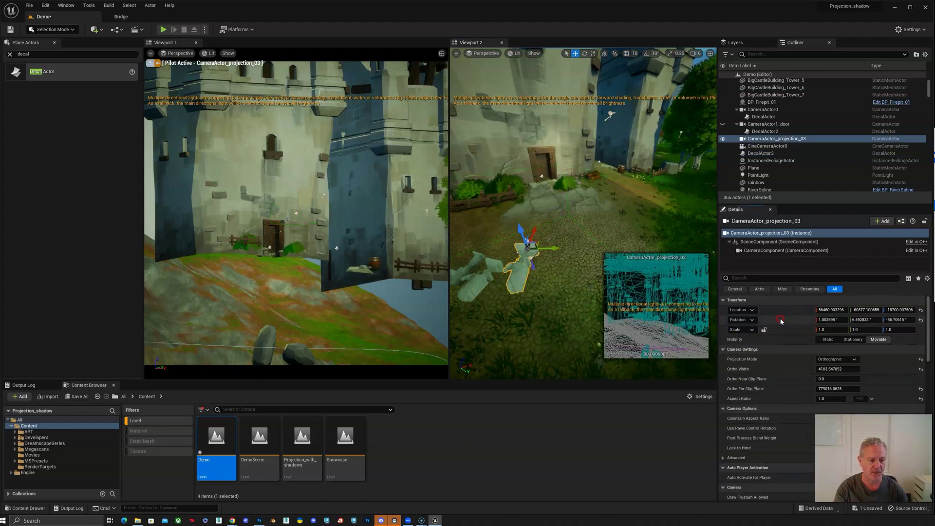
right_click(781, 321)
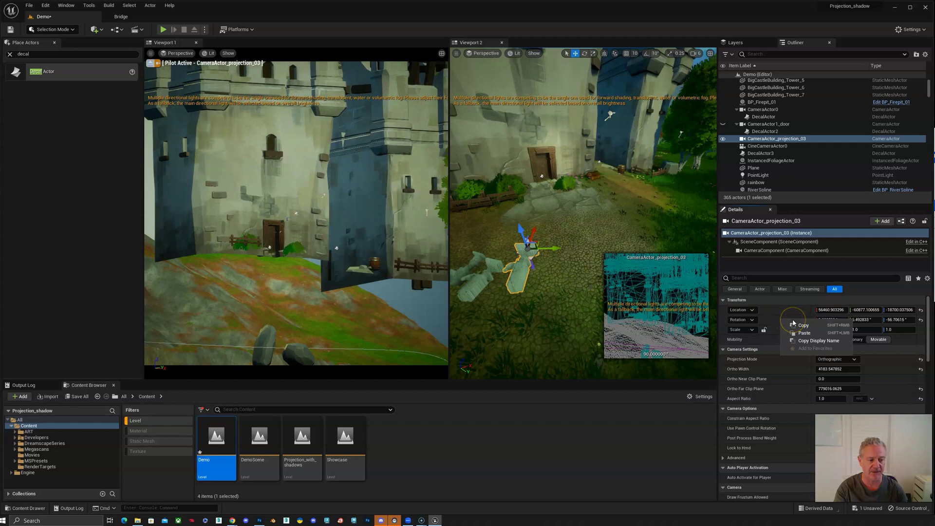
click(801, 324)
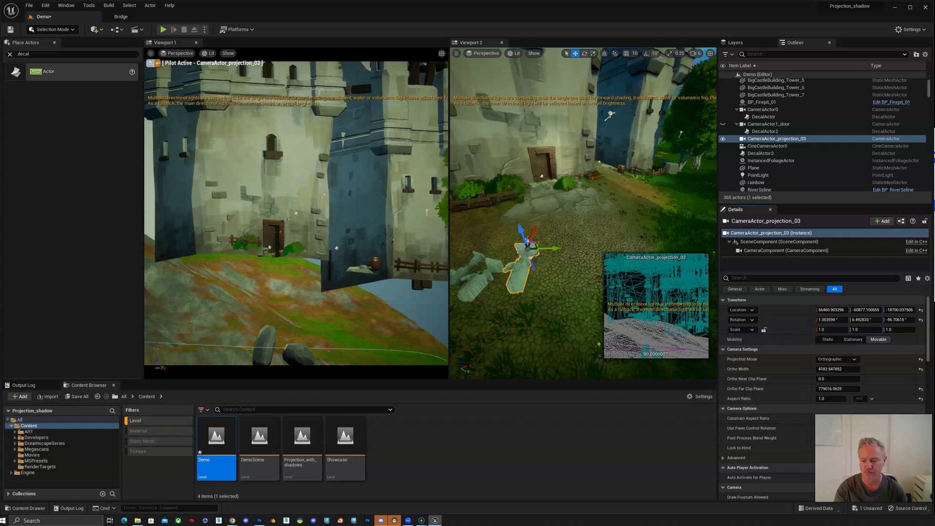
right_click(789, 321)
click(804, 326)
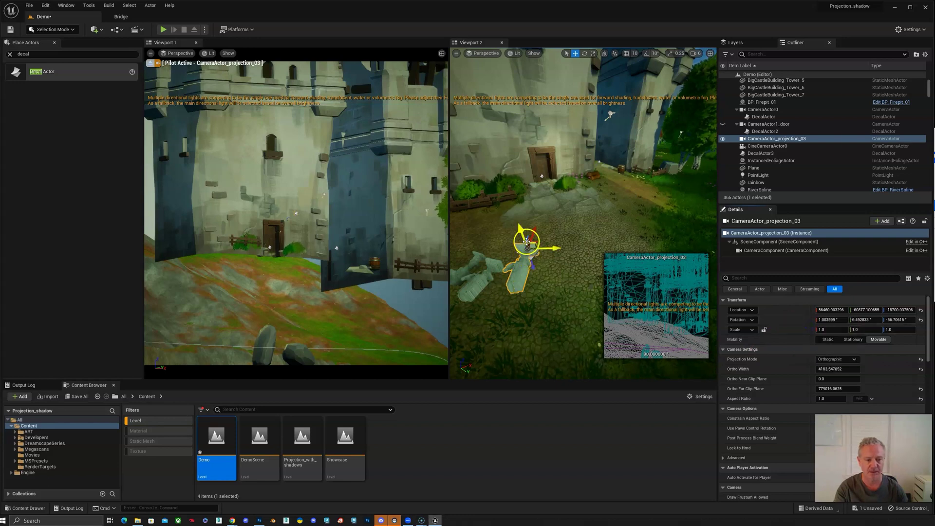
scroll(506, 290, up, 2)
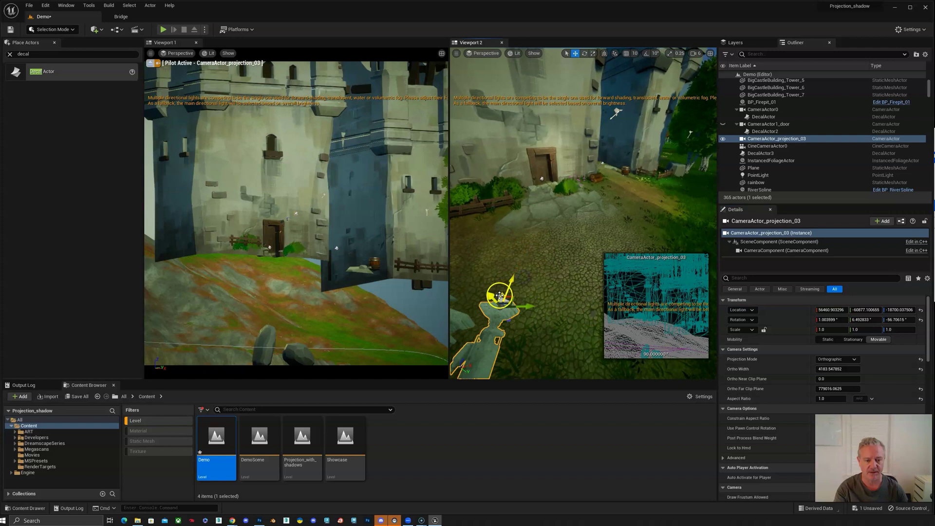
click(501, 298)
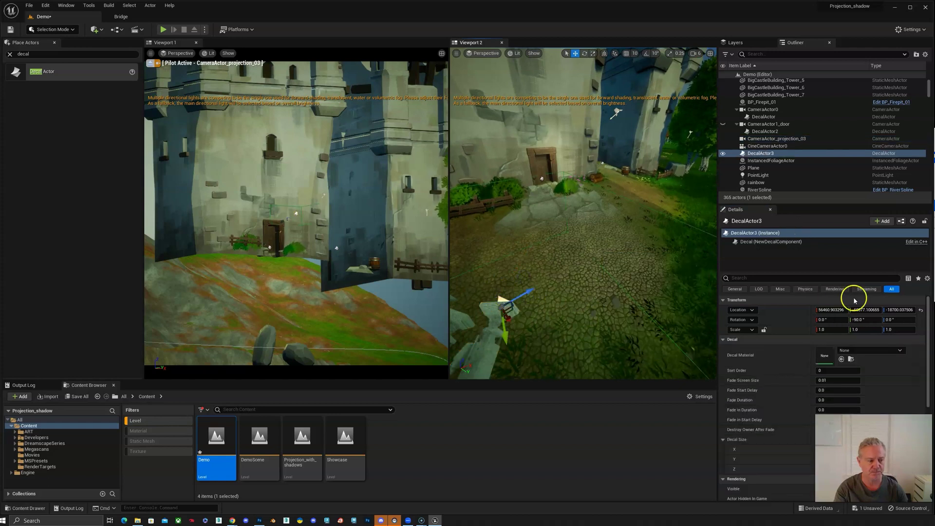
right_click(790, 318)
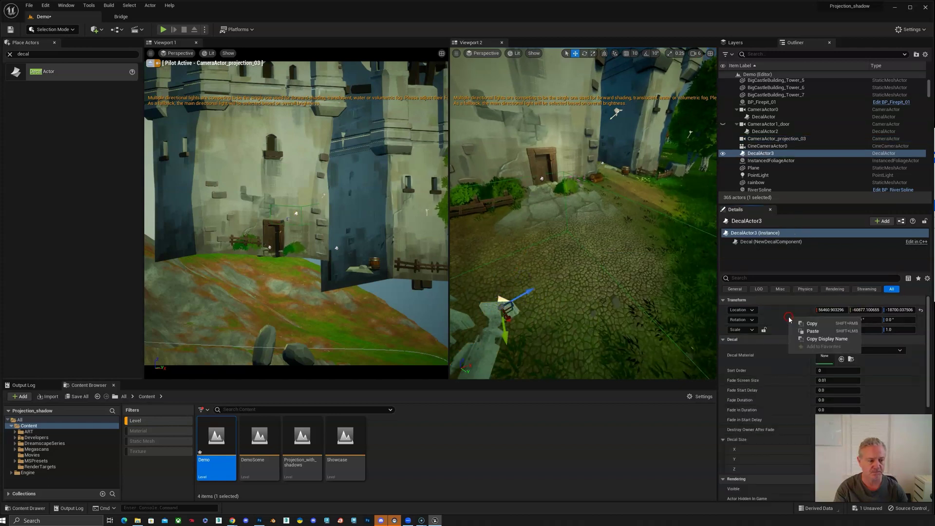
click(812, 331)
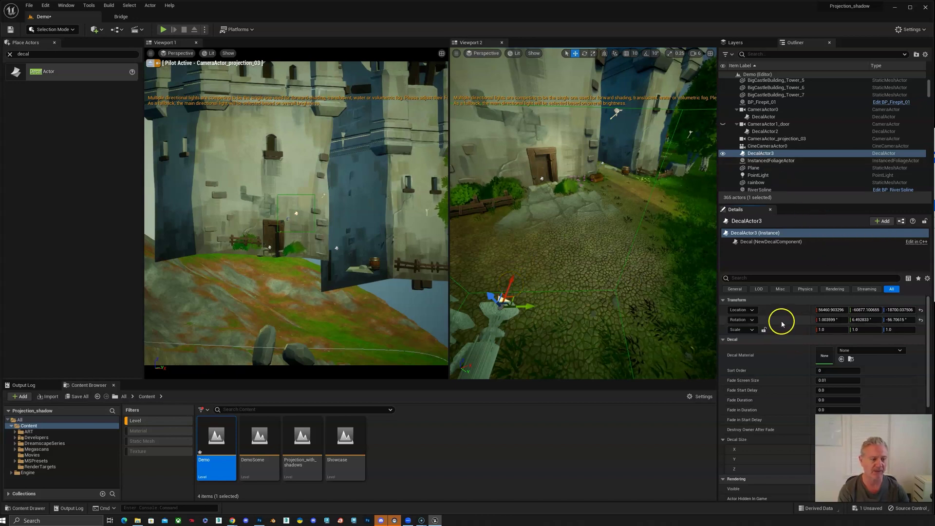
Parent DecalActor3 under CameraActor_projection_03 and nudge the camera into position.
click(758, 154)
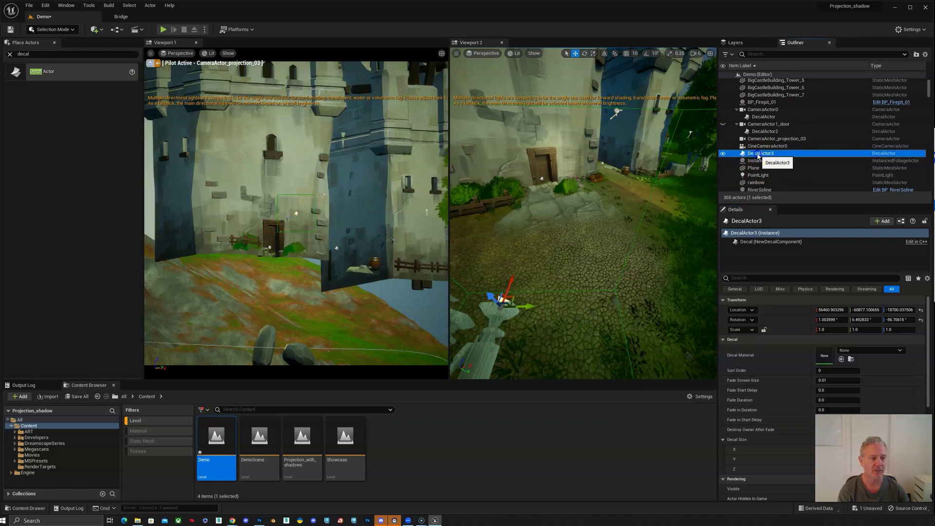
drag(758, 156, 760, 141)
click(760, 140)
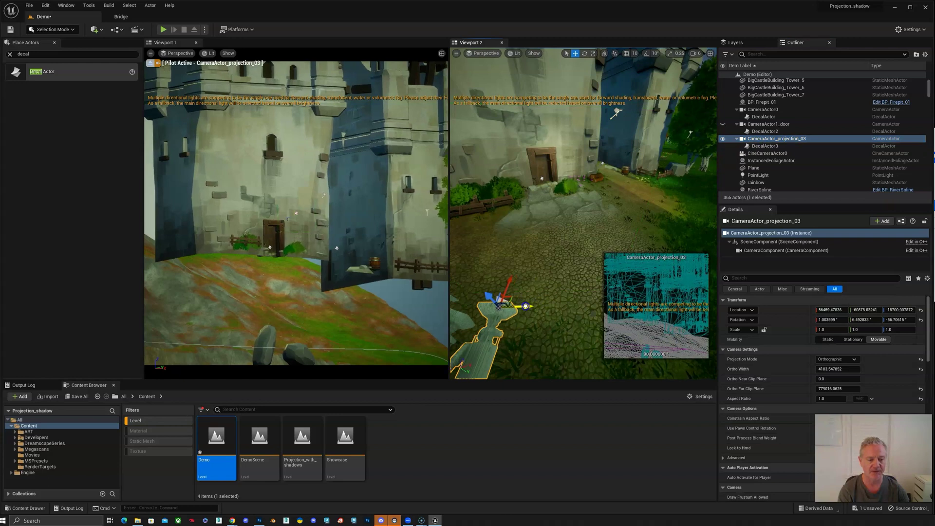
drag(526, 306, 530, 298)
right_drag(533, 256, 534, 241)
drag(509, 267, 521, 263)
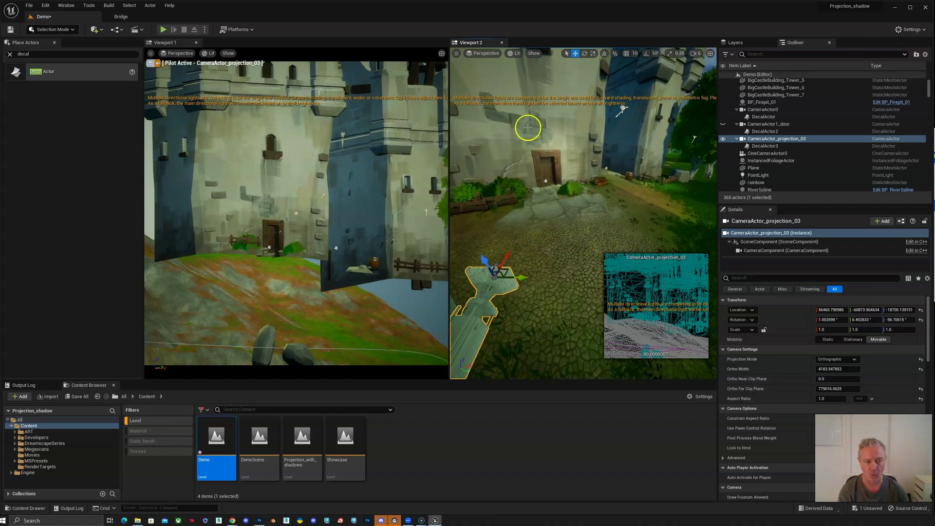
Lock CameraActor_projection_03's actor movement so it cannot be moved.
right_click(479, 325)
mouse_move(529, 432)
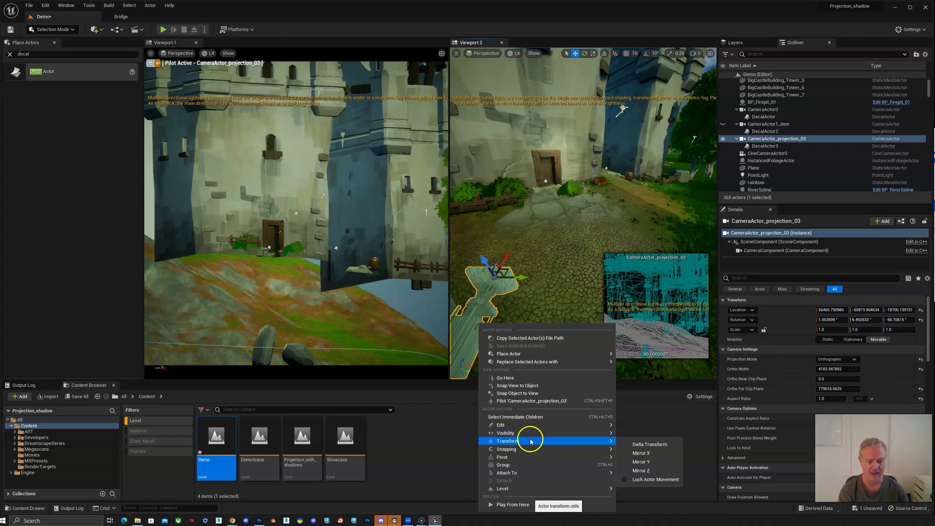
click(626, 480)
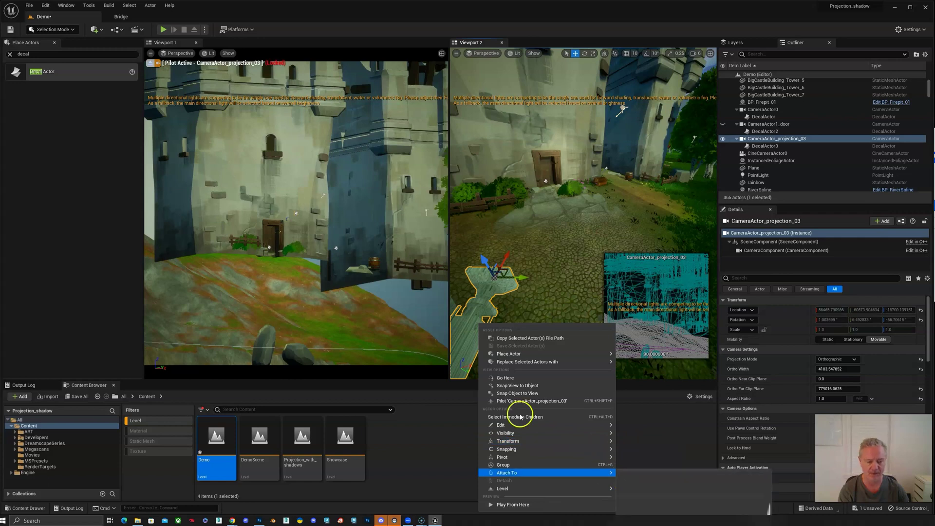
click(29, 432)
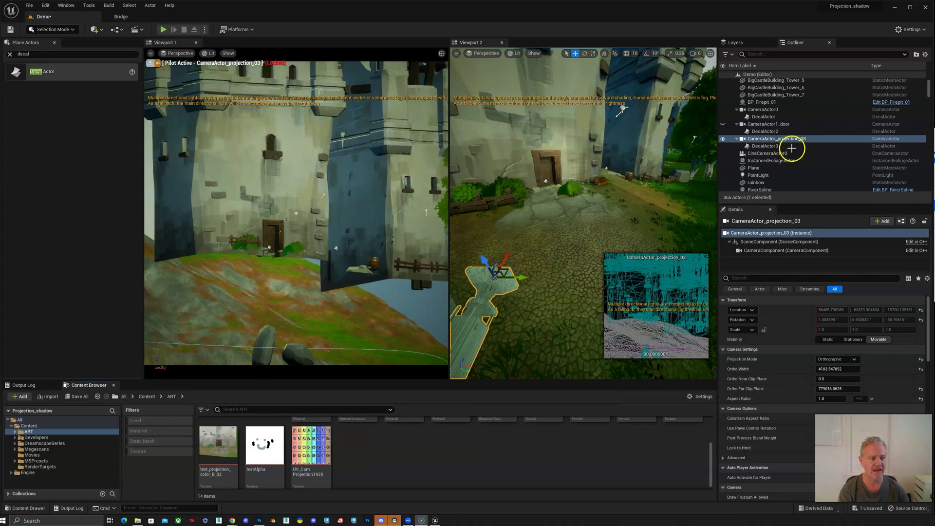
Create a new material in the ART folder and name it TestPattern_mat.
click(771, 138)
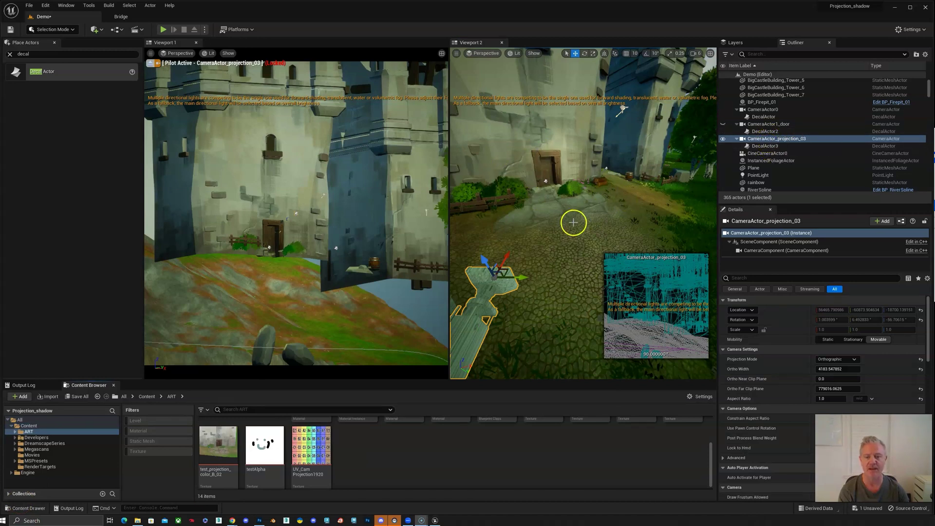
right_click(374, 465)
click(420, 291)
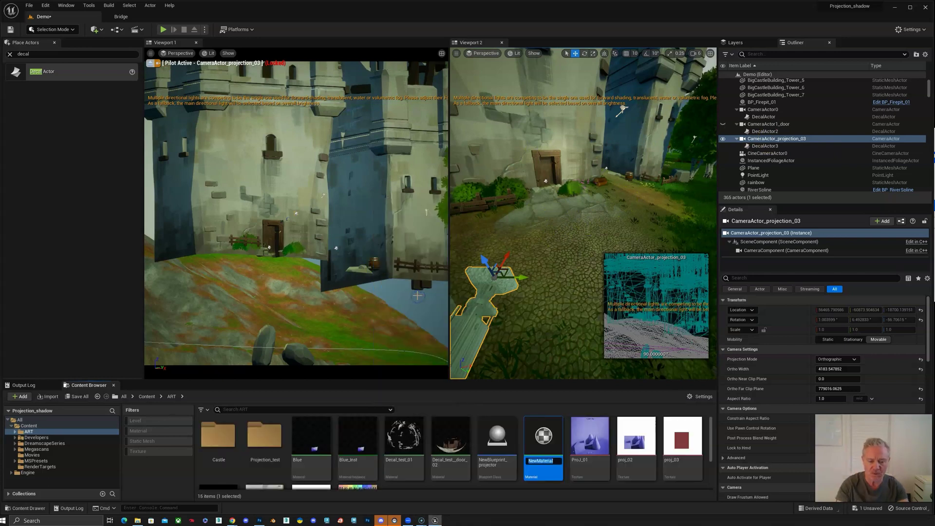
key(Return)
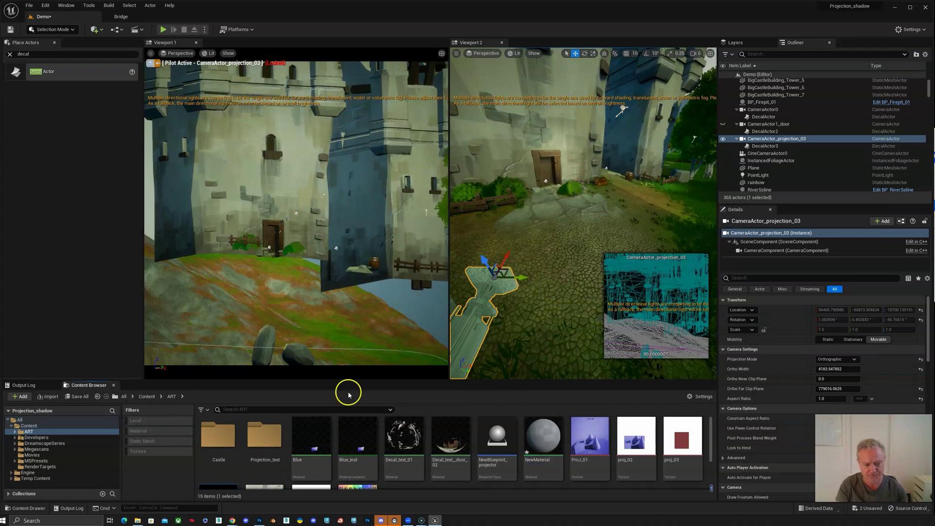
right_click(543, 441)
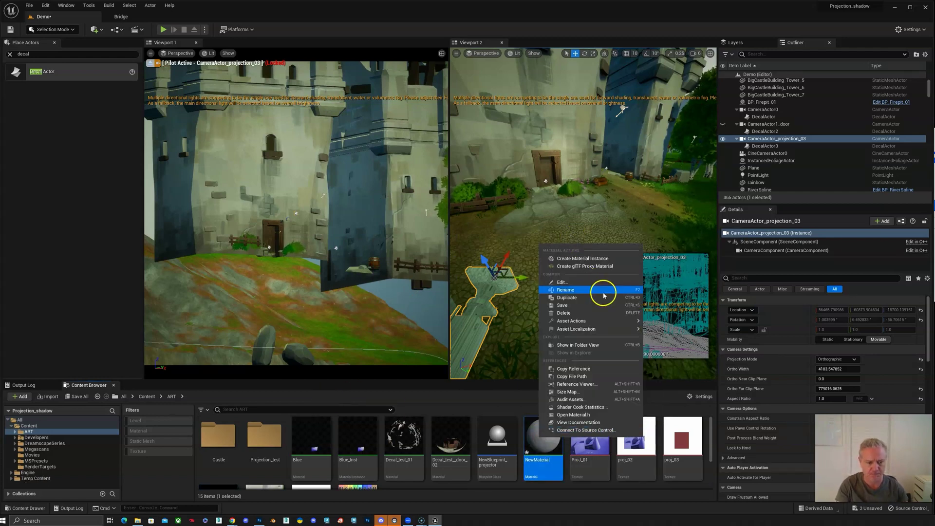
key(Escape)
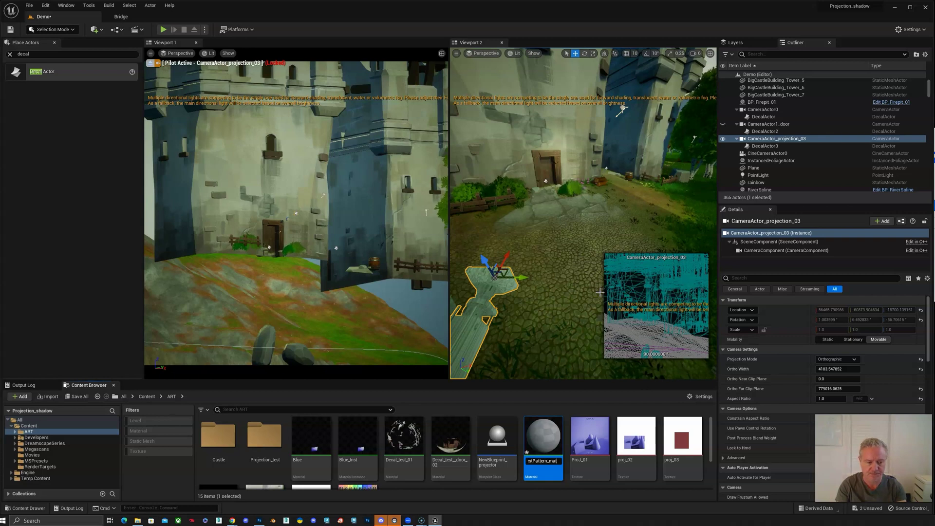
click(599, 289)
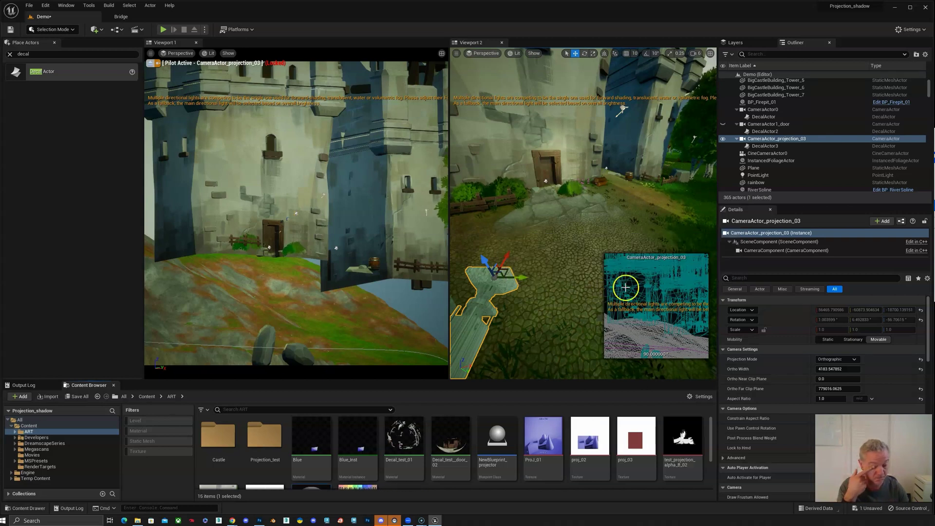
scroll(448, 434, down, 2)
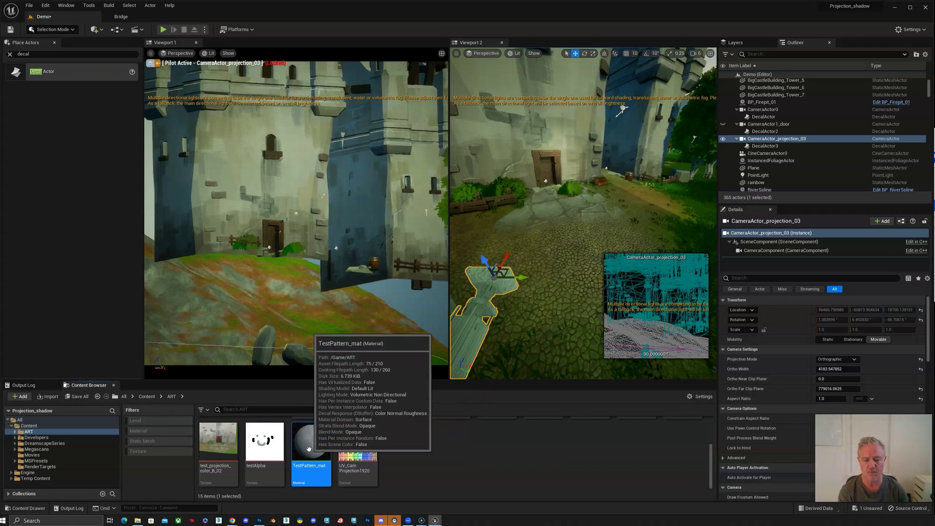
In TestPattern_mat, wire a UV_CamProjection1920 Texture Sample's RGB into Base Color.
double_click(309, 449)
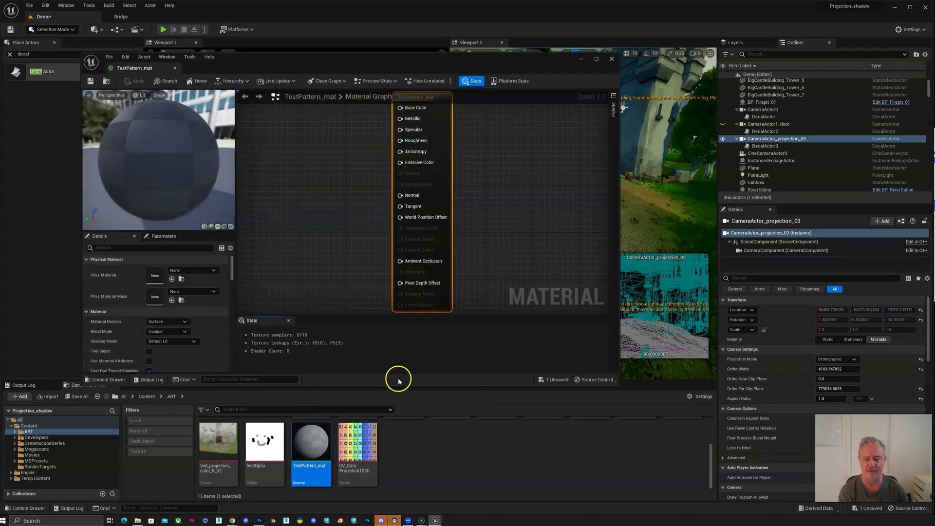
drag(357, 444, 270, 126)
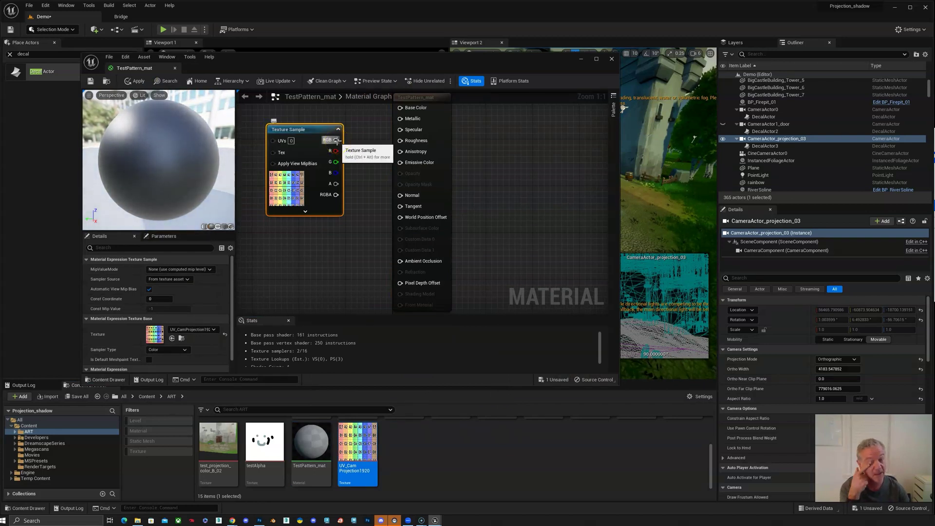
click(336, 141)
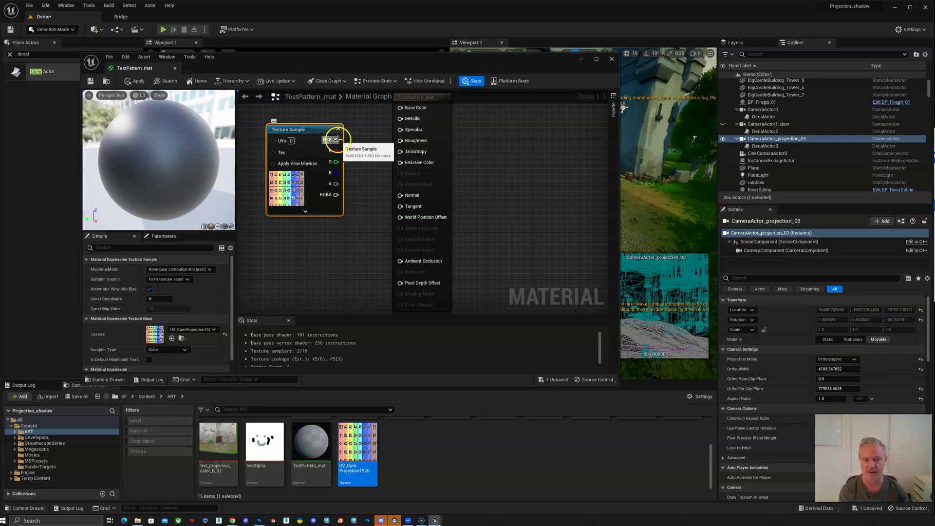
drag(336, 140, 400, 108)
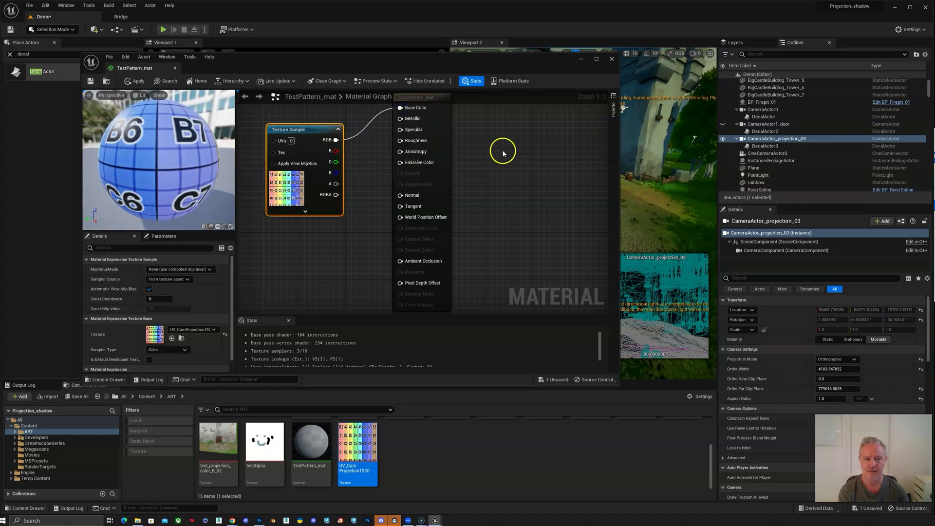
right_drag(499, 150, 498, 225)
Set TestPattern_mat to Deferred Decal domain with Translucent blend mode, then save and close it.
click(408, 171)
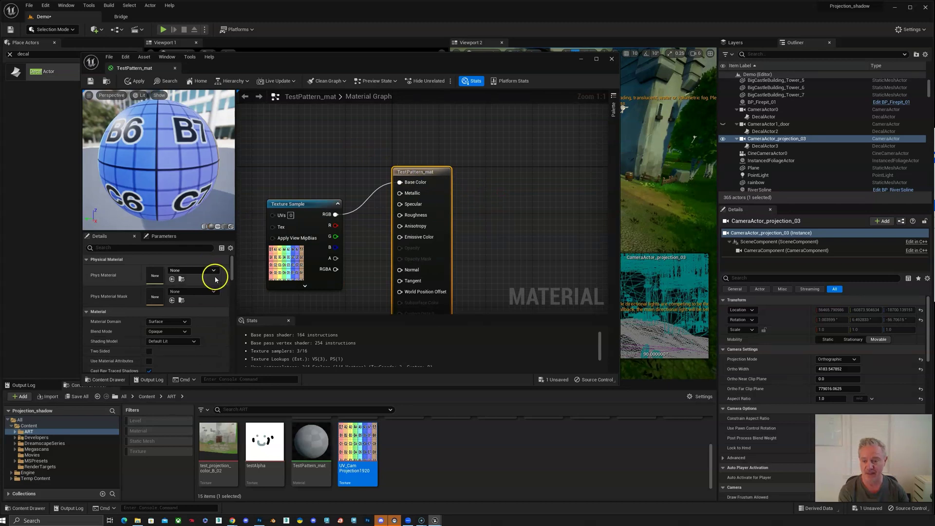
click(185, 323)
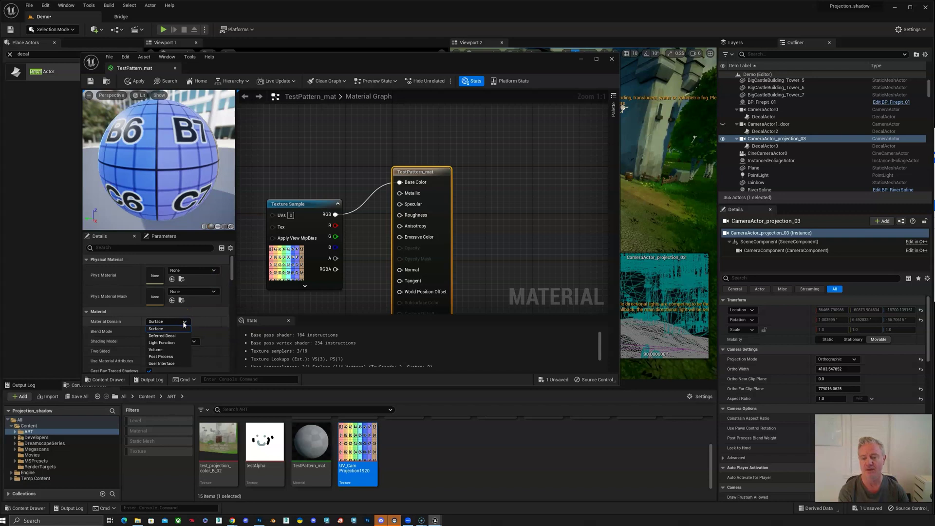
click(172, 336)
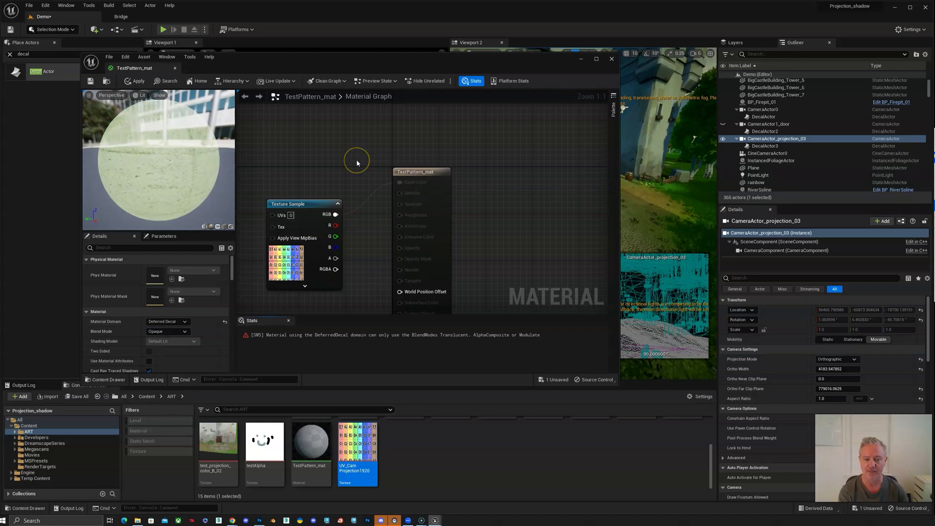
drag(408, 169, 424, 170)
click(168, 331)
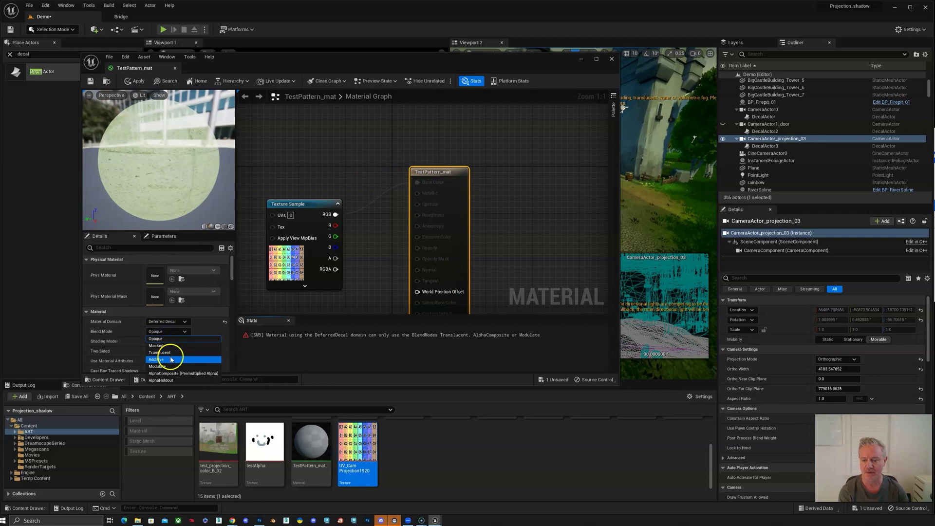
click(165, 352)
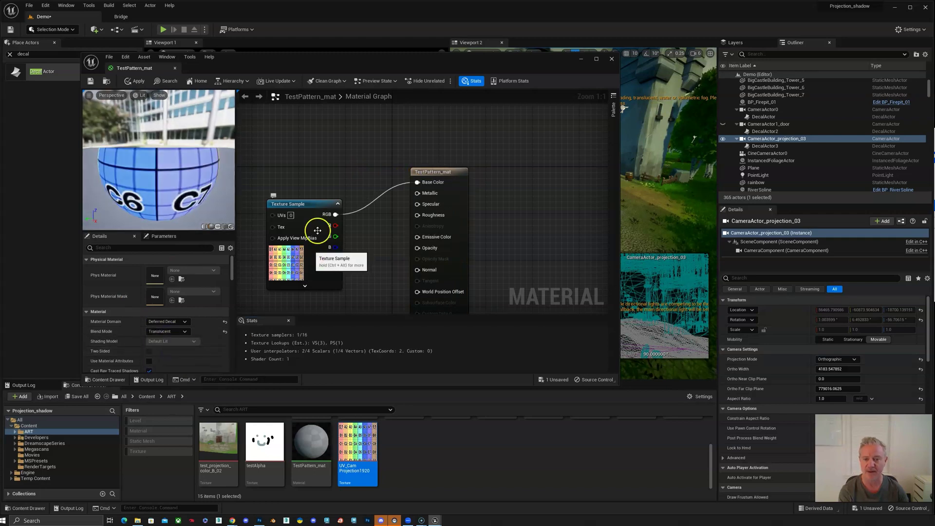
drag(309, 203, 305, 160)
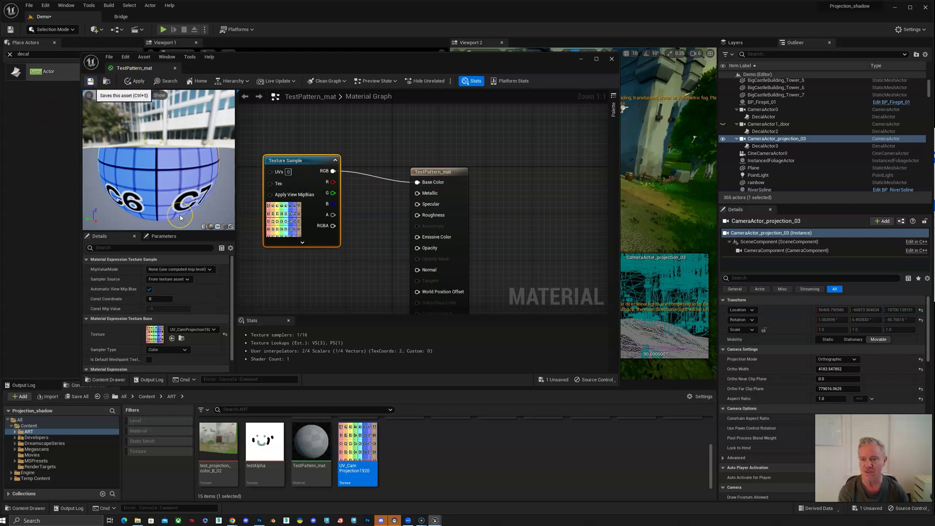
key(ctrl+s)
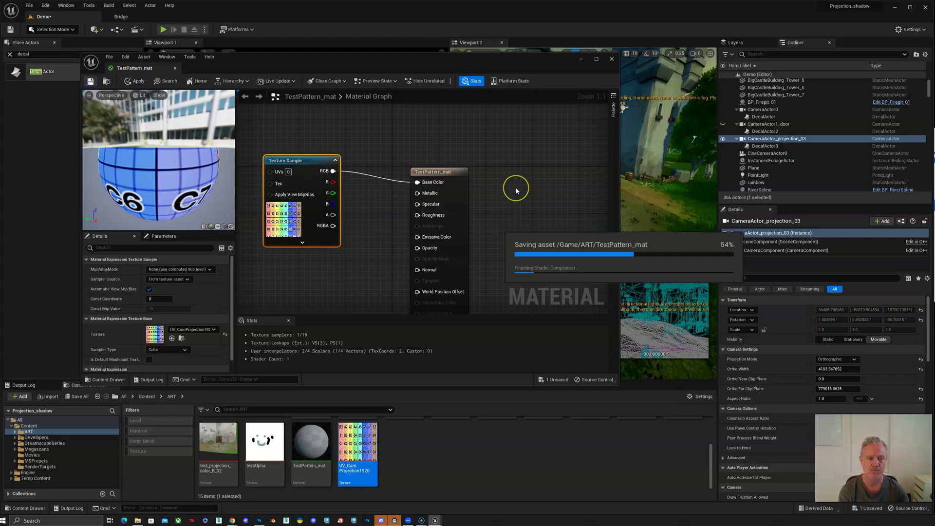
click(762, 140)
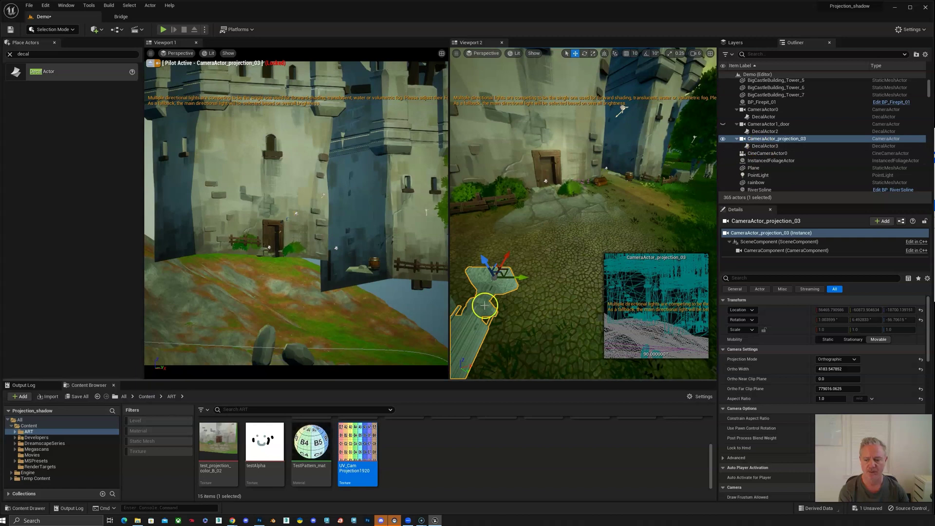
Assign TestPattern_mat as DecalActor3's Decal Material and move the decal to about X 1840 by the door.
click(766, 146)
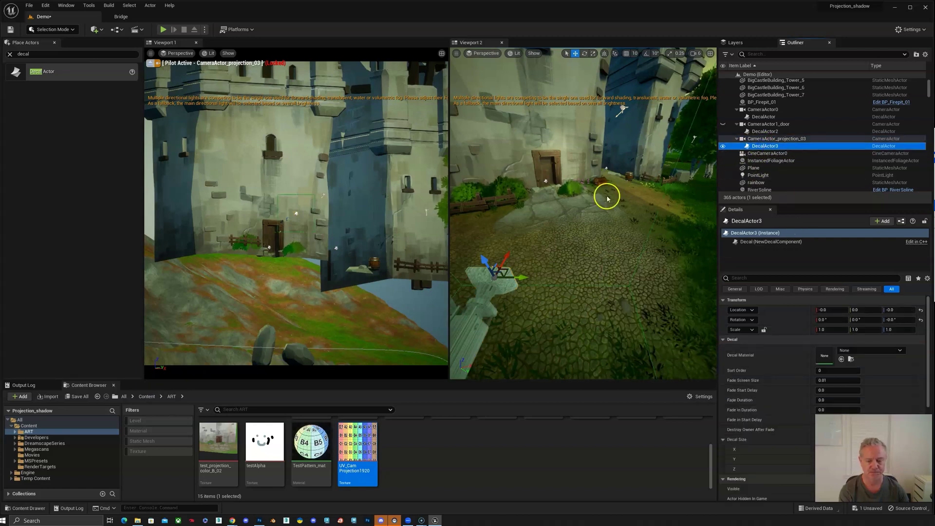
drag(311, 439, 828, 355)
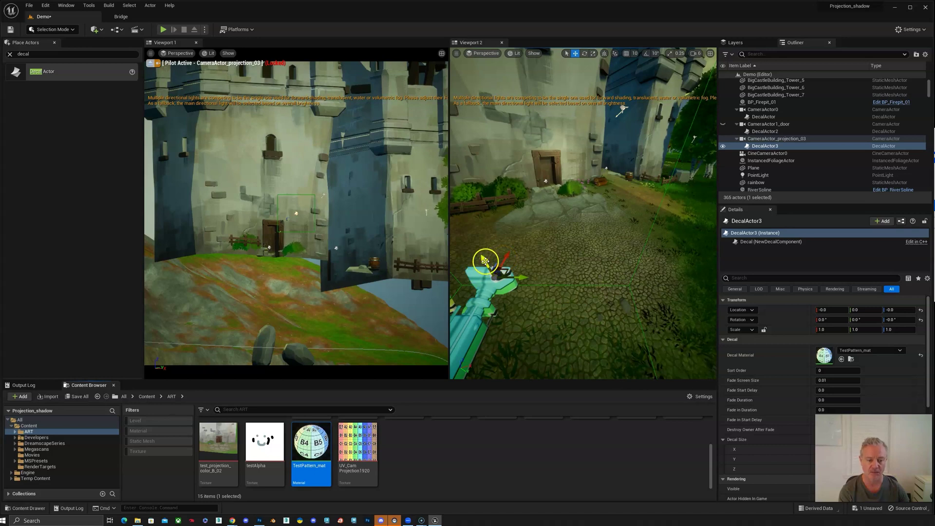
drag(485, 261, 509, 247)
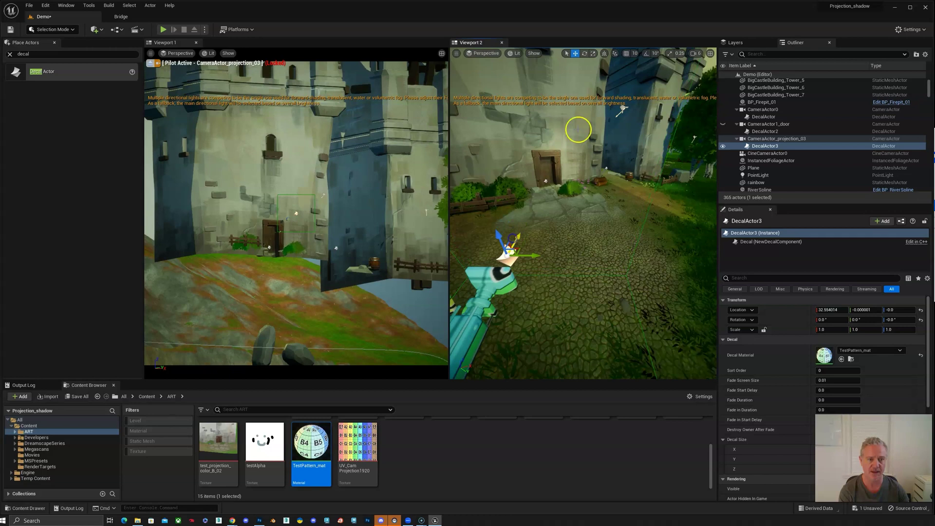
click(605, 57)
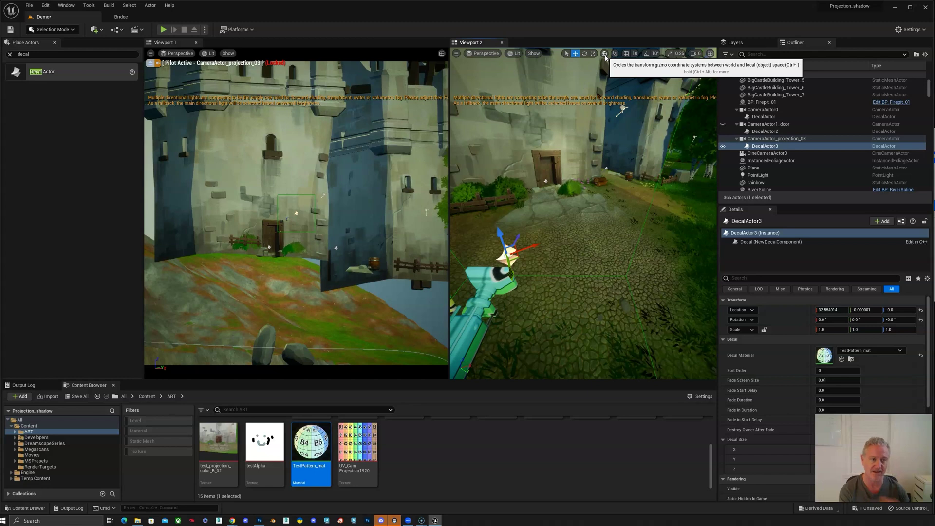
click(606, 57)
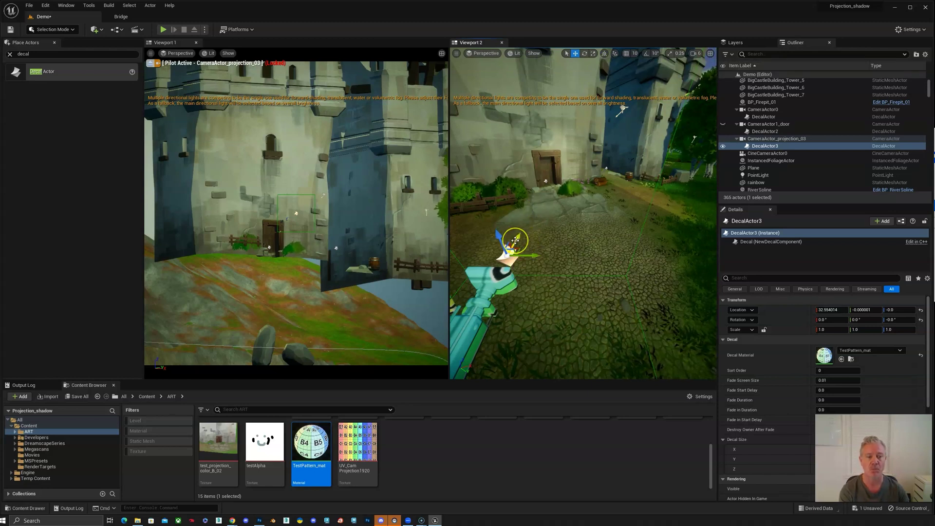
drag(515, 241, 553, 152)
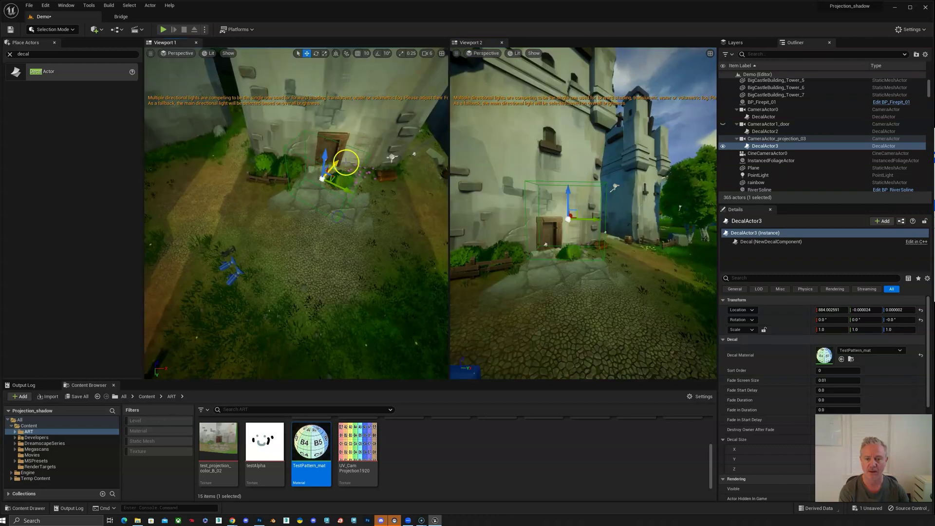
drag(345, 156, 372, 114)
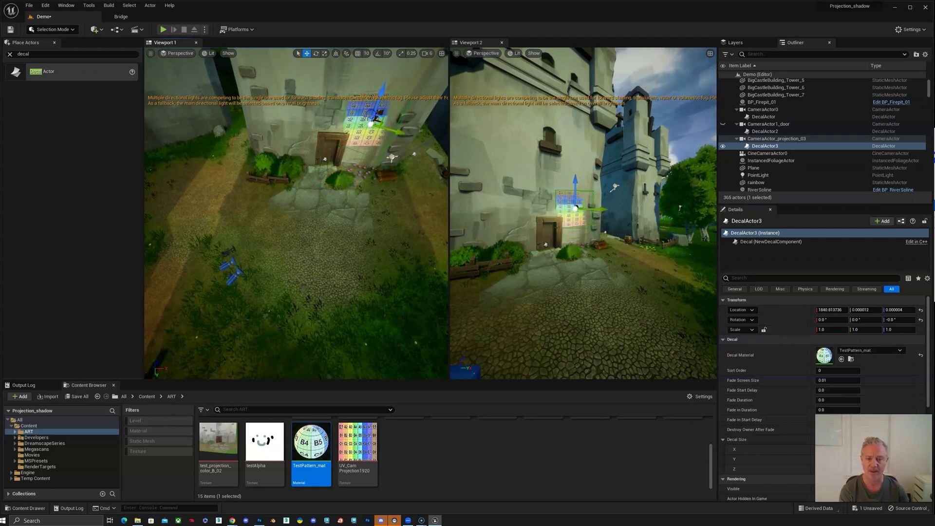
Make the first viewport look through CameraActor_projection_03.
click(177, 53)
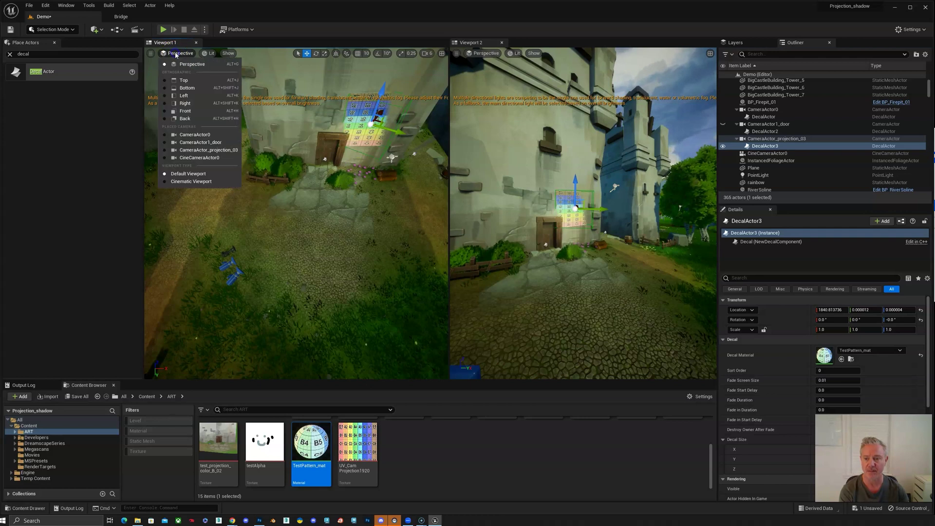
click(217, 150)
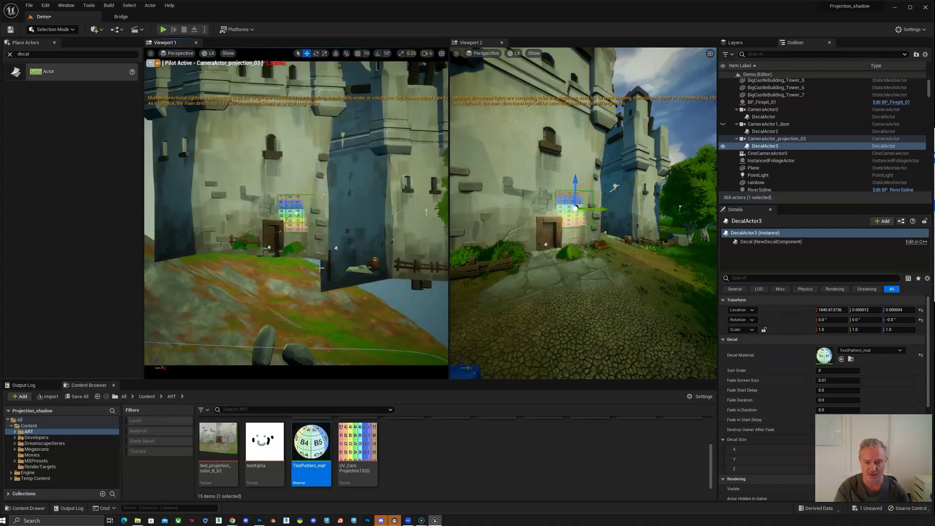
click(344, 272)
click(298, 239)
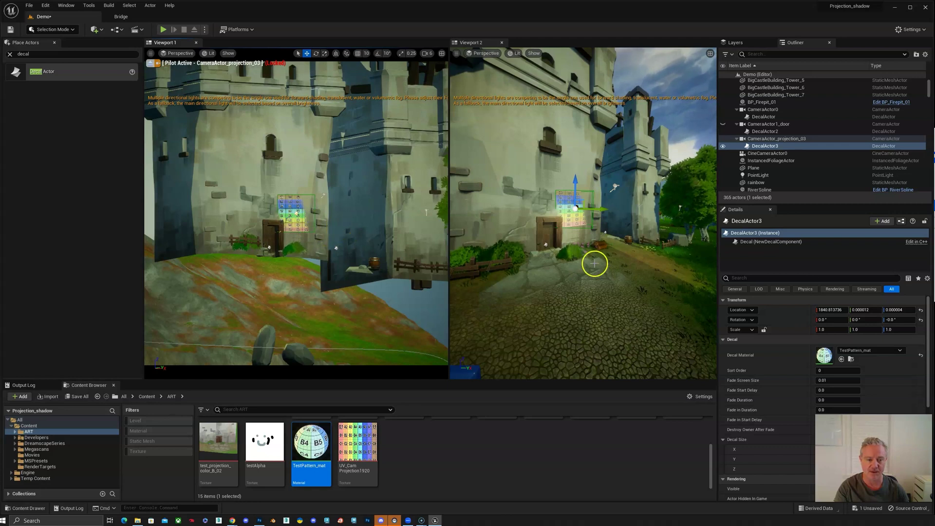
Rotate the decal 90° on X using 10° rotation snapping so the grid stands upright.
key(e)
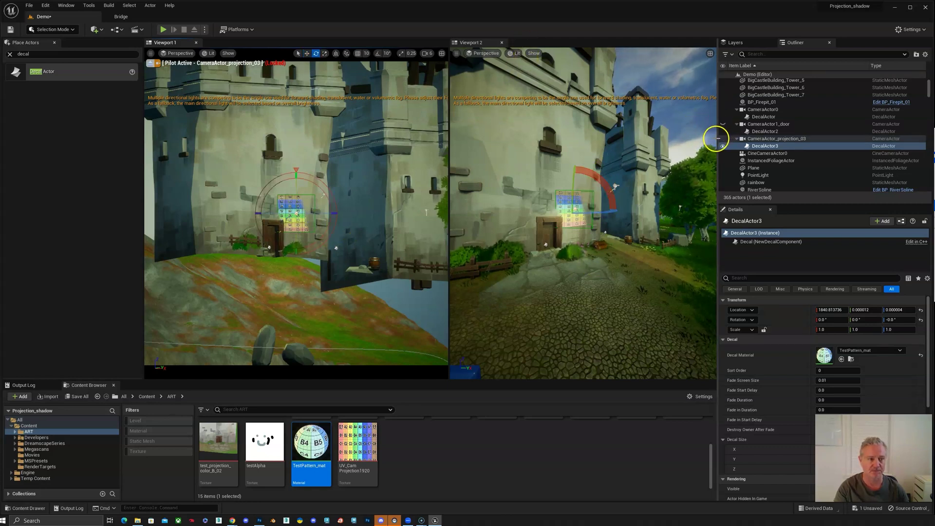
drag(717, 139, 758, 139)
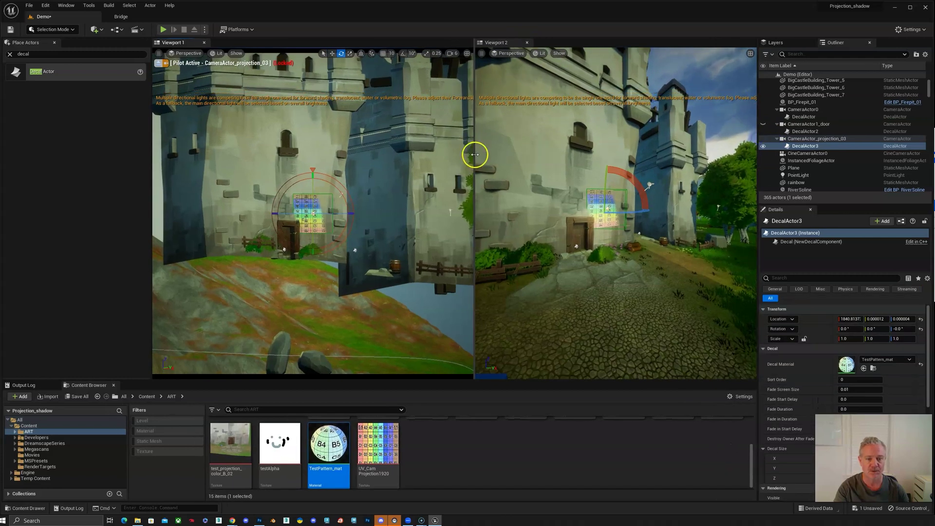
drag(474, 155, 422, 153)
click(351, 53)
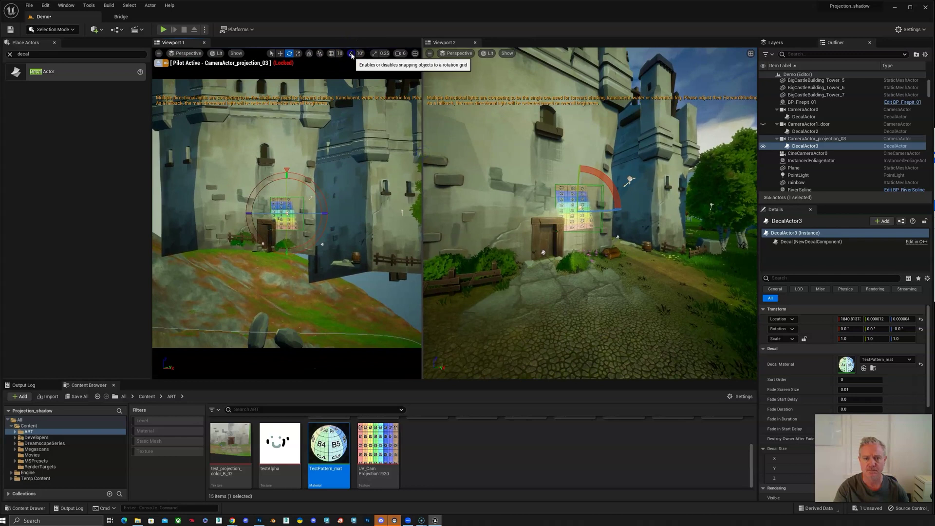
drag(607, 176, 623, 208)
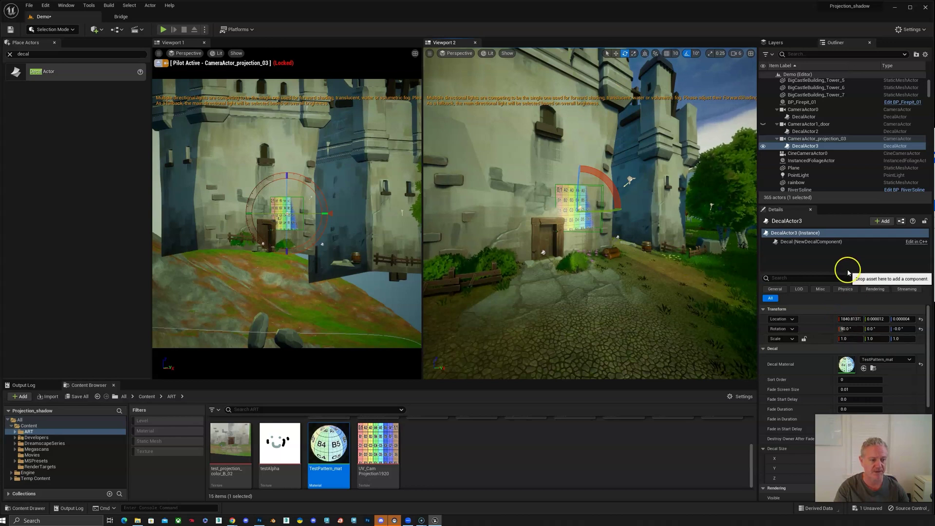
Scale Decal Size proportionally and set Y to 2091, giving about 1045.5 × 2091 × 2091.
scroll(851, 331, down, 3)
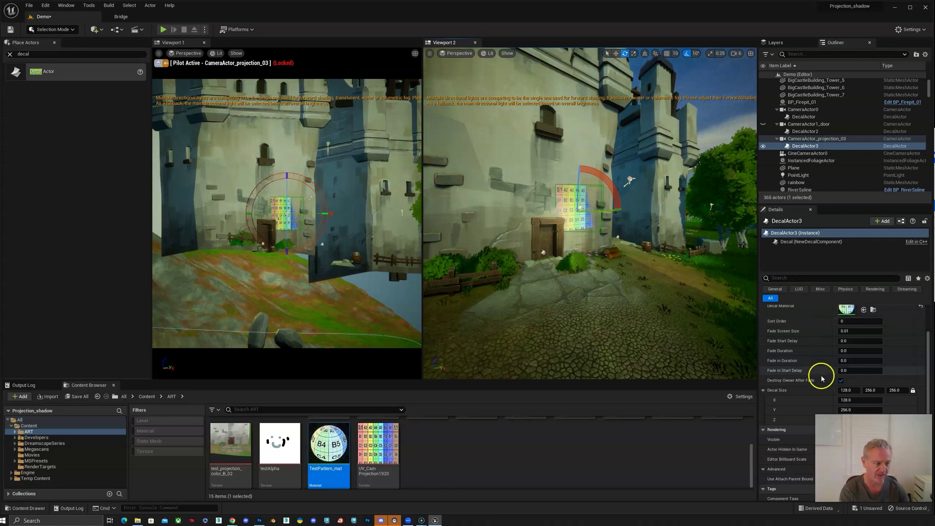
drag(928, 355, 930, 379)
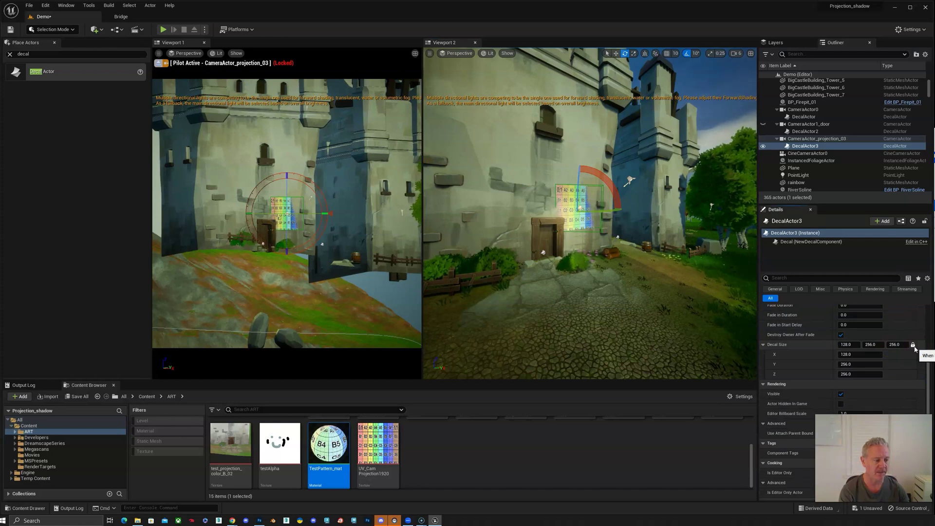
drag(895, 345, 862, 345)
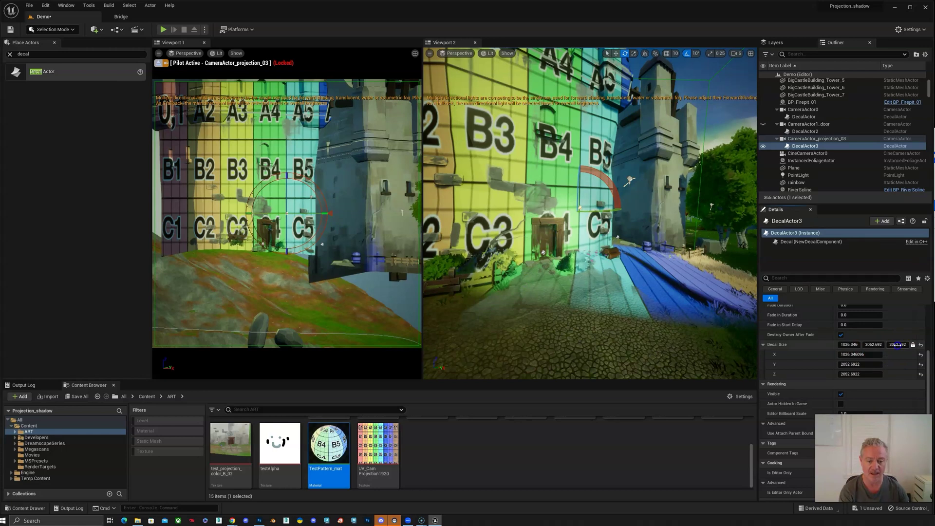
drag(898, 345, 898, 345)
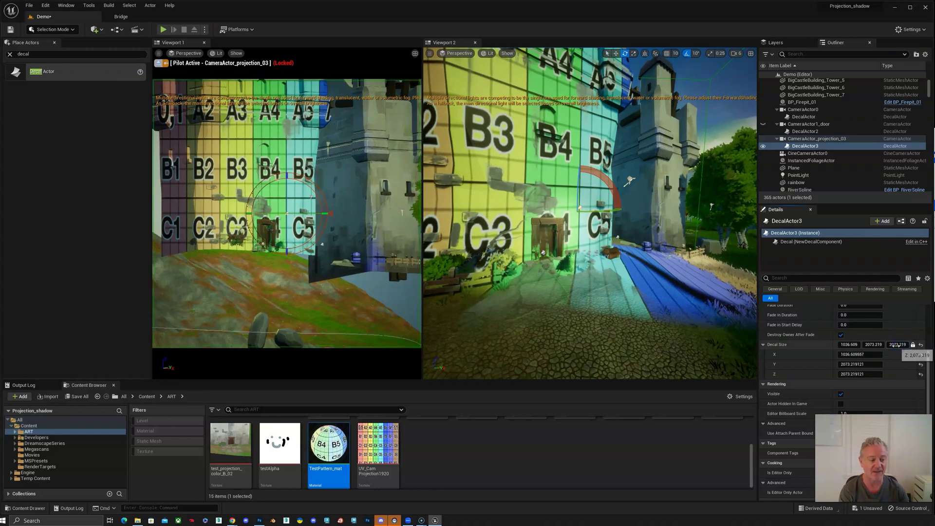
click(898, 344)
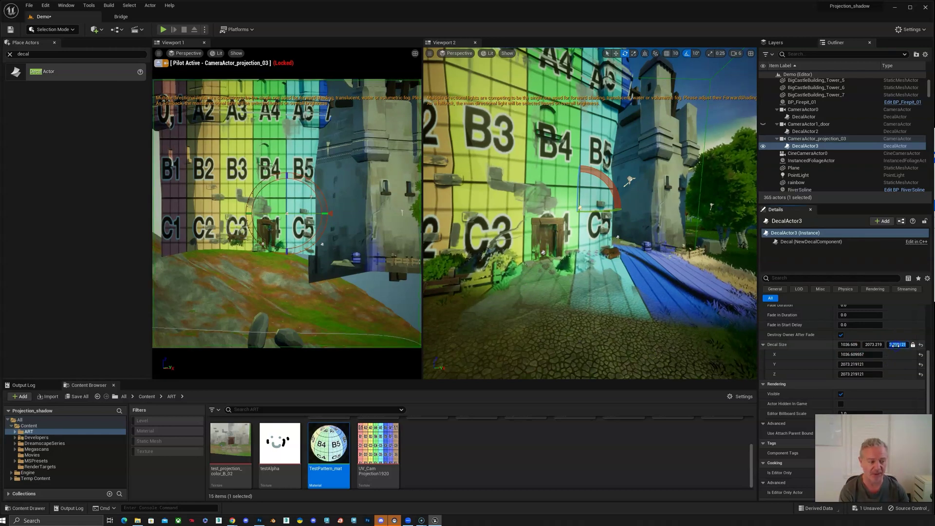
click(894, 366)
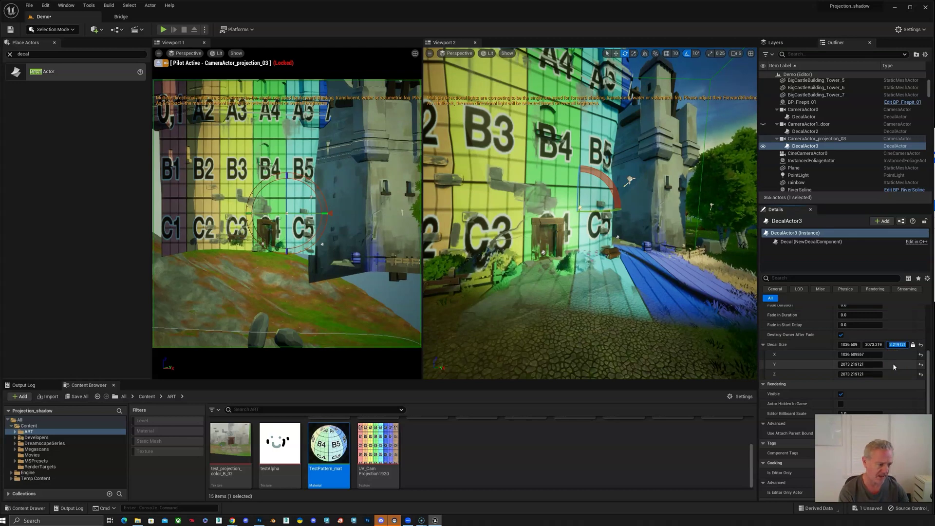
drag(877, 364, 884, 364)
text(20)
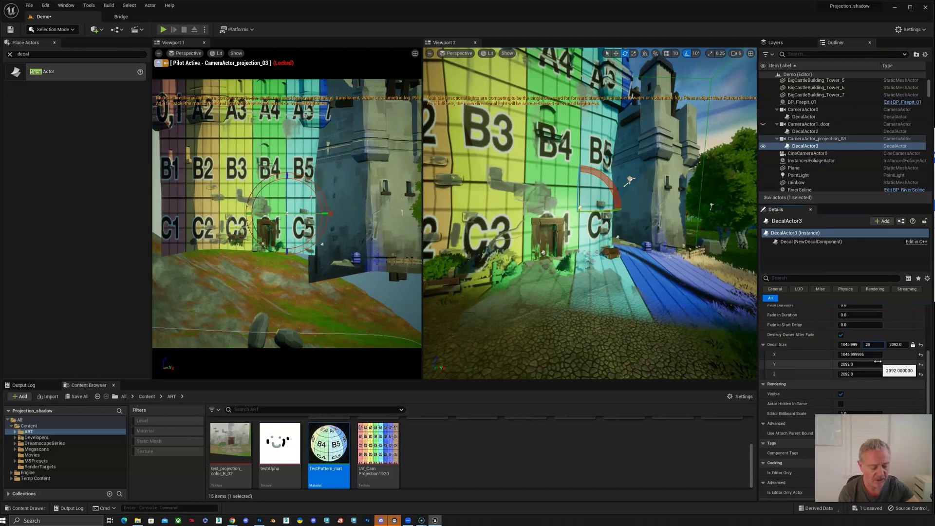
text(91)
key(Return)
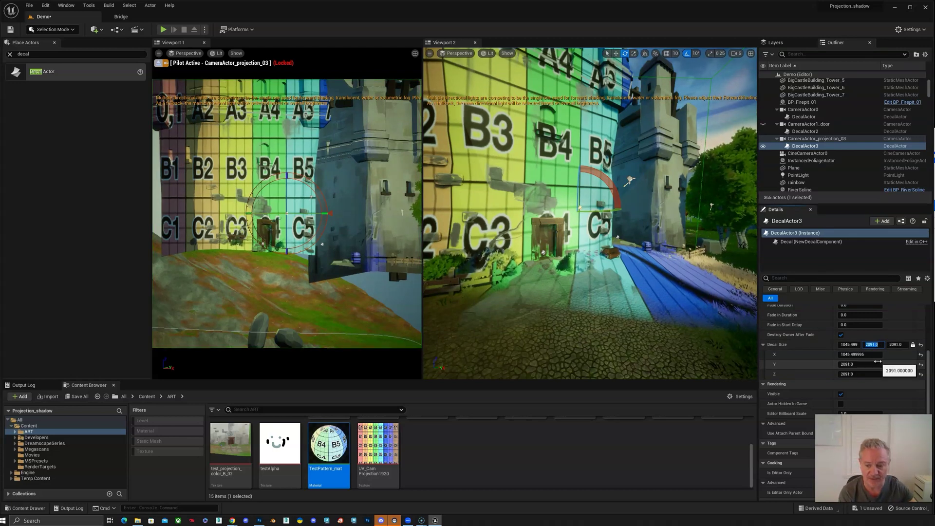
Stop piloting the camera in the first view and stretch Decal Size X to about 2008.2.
click(160, 64)
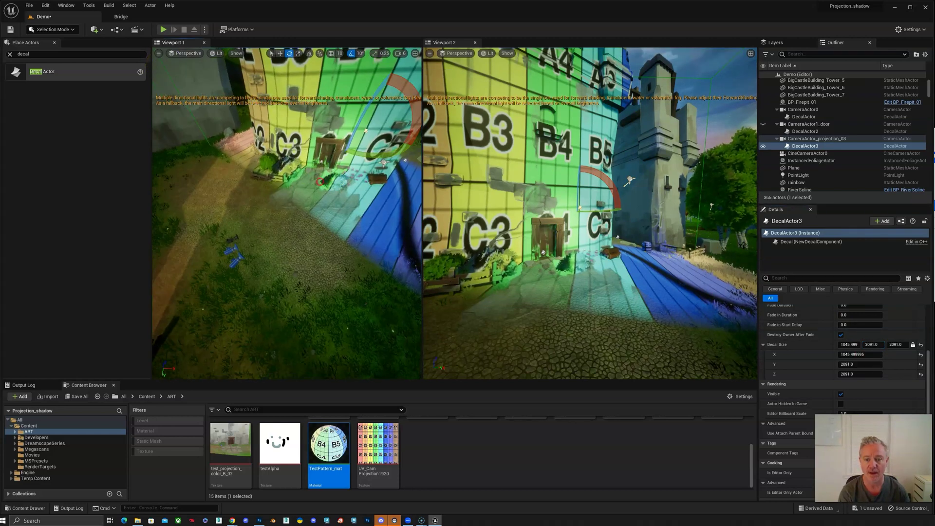
drag(315, 184, 354, 198)
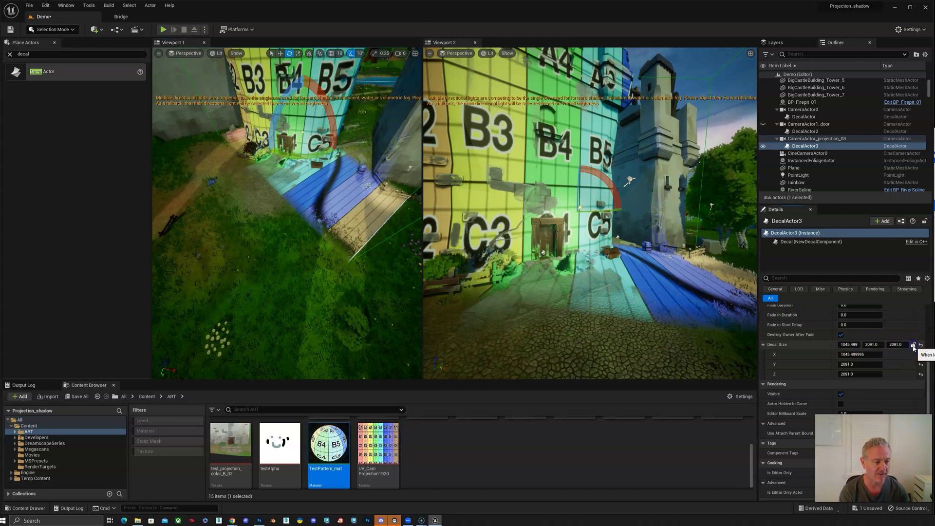
mouse_move(848, 345)
mouse_down()
mouse_move(860, 344)
mouse_move(847, 345)
mouse_up()
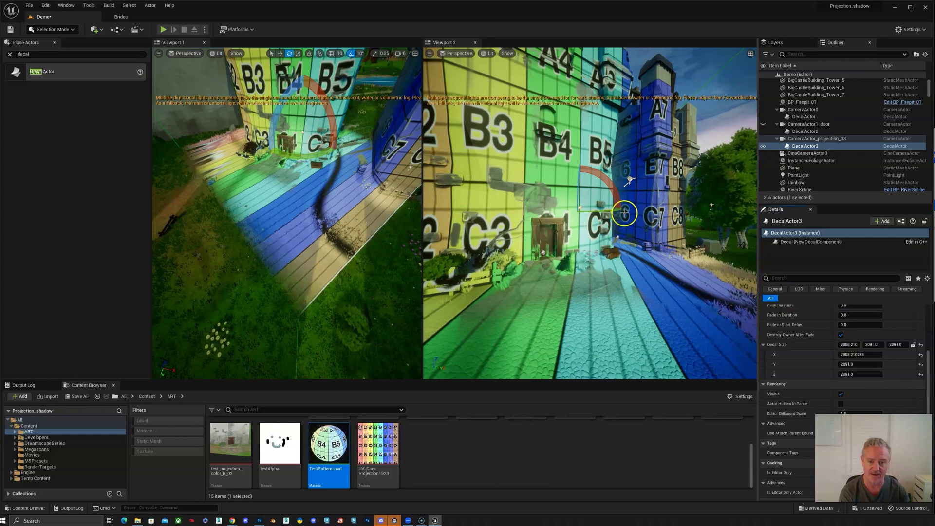
mouse_move(385, 263)
right_down()
mouse_move(391, 251)
mouse_move(379, 252)
mouse_move(396, 255)
right_up()
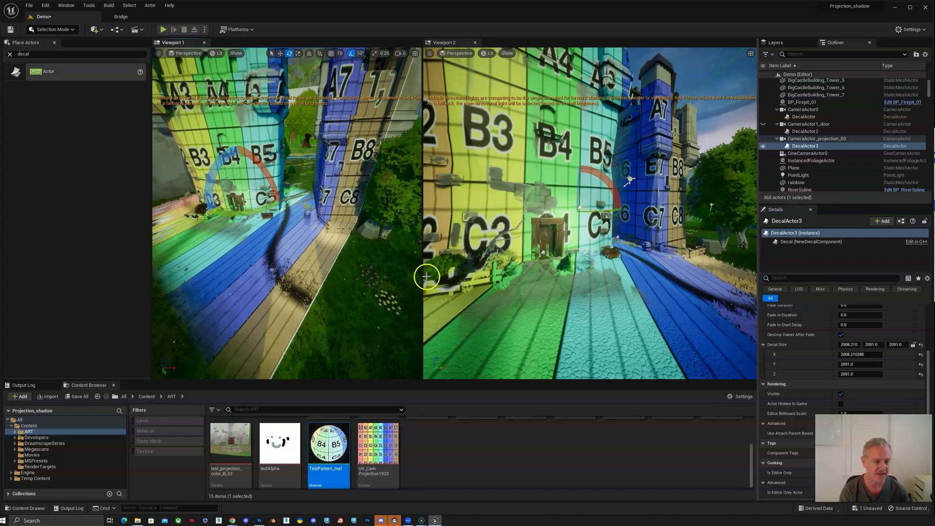